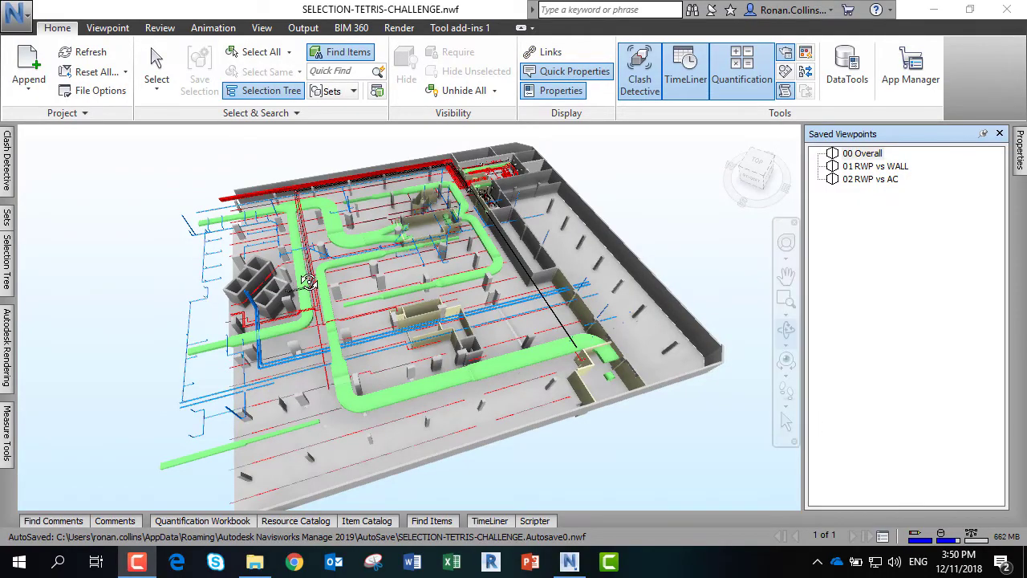
# Switch to single-object Select mode and pick the duct elbow and the straight duct beside it.
pyautogui.click(164, 96)
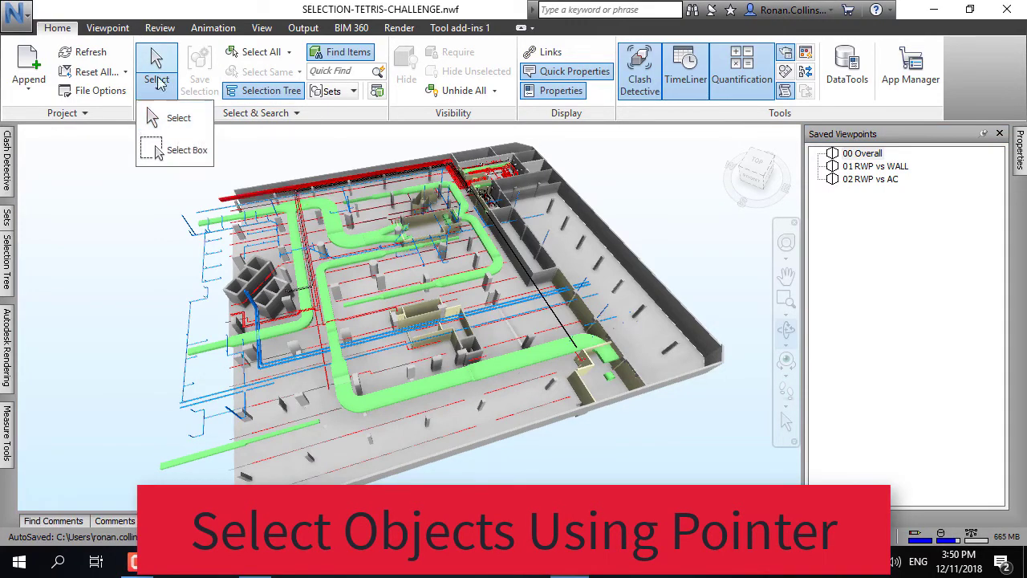
pyautogui.click(157, 62)
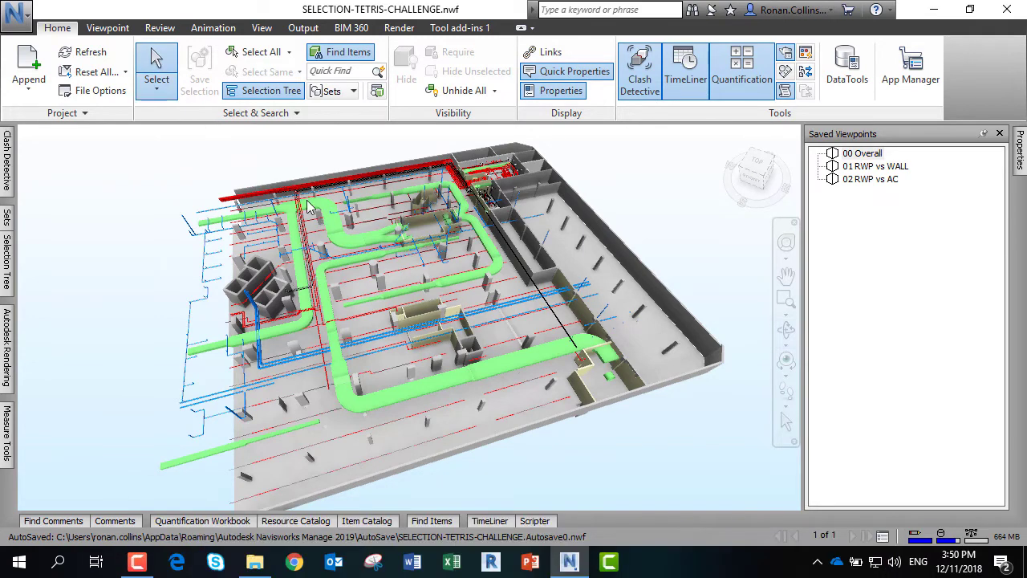
pyautogui.click(350, 401)
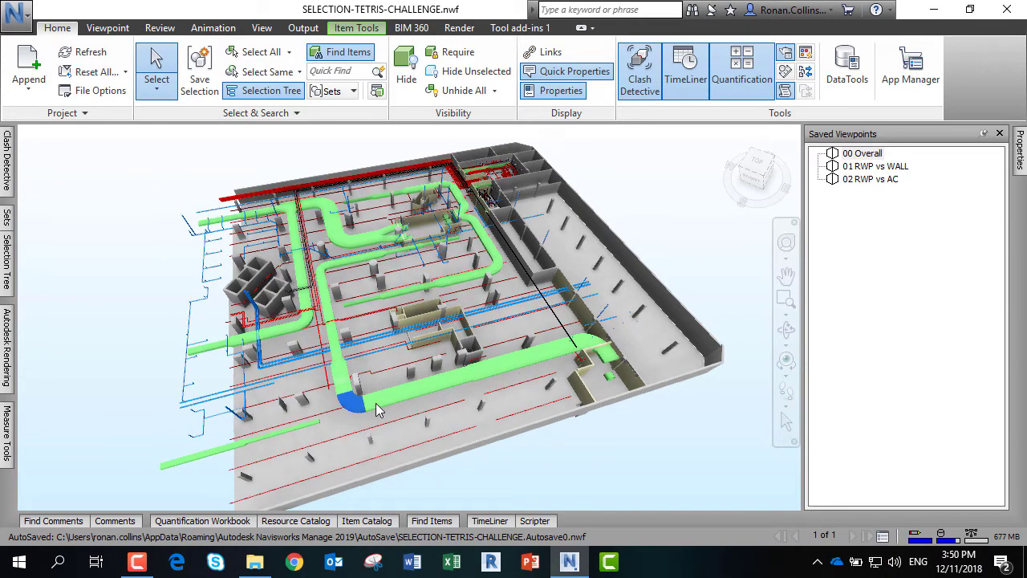
pyautogui.click(491, 370)
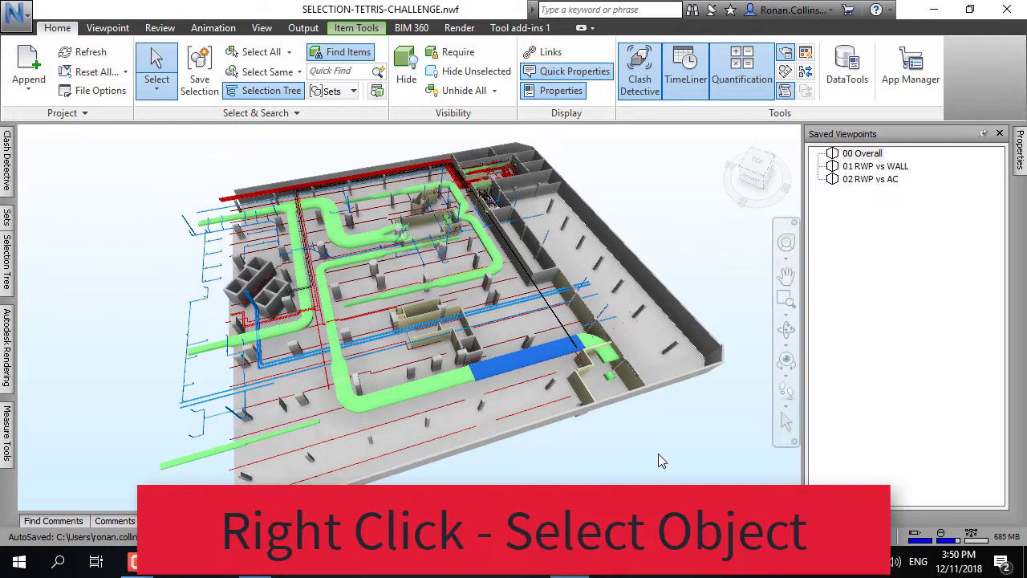
# Clear the selection, then select the entire rectangular duct through its right-click menu.
pyautogui.click(657, 454)
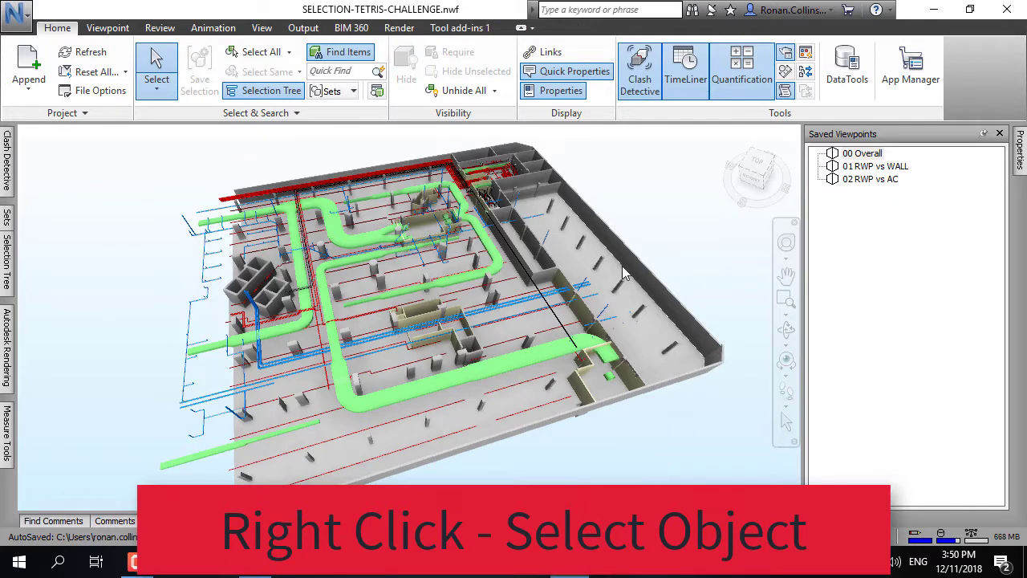
pyautogui.rightClick(524, 368)
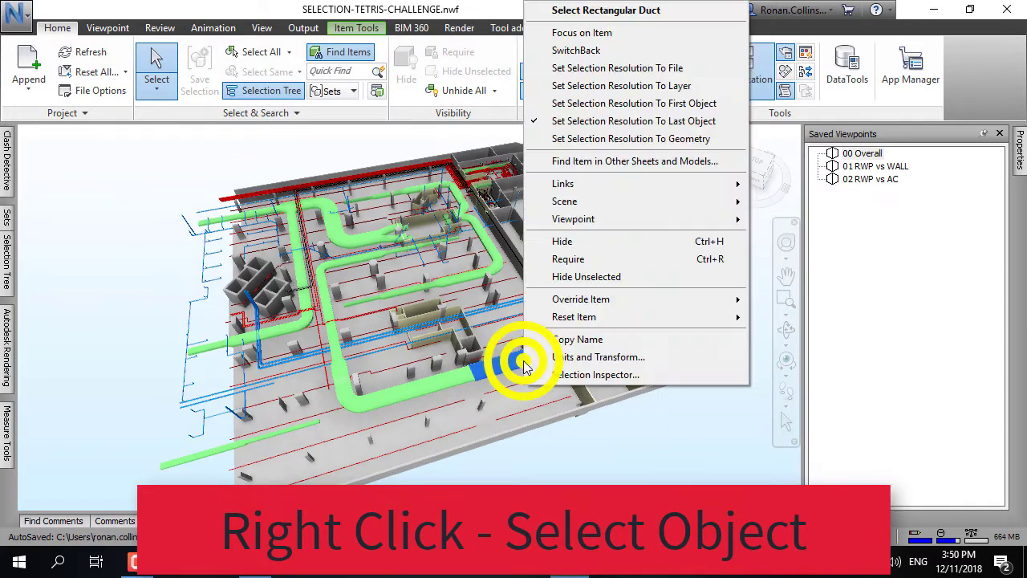
pyautogui.click(665, 11)
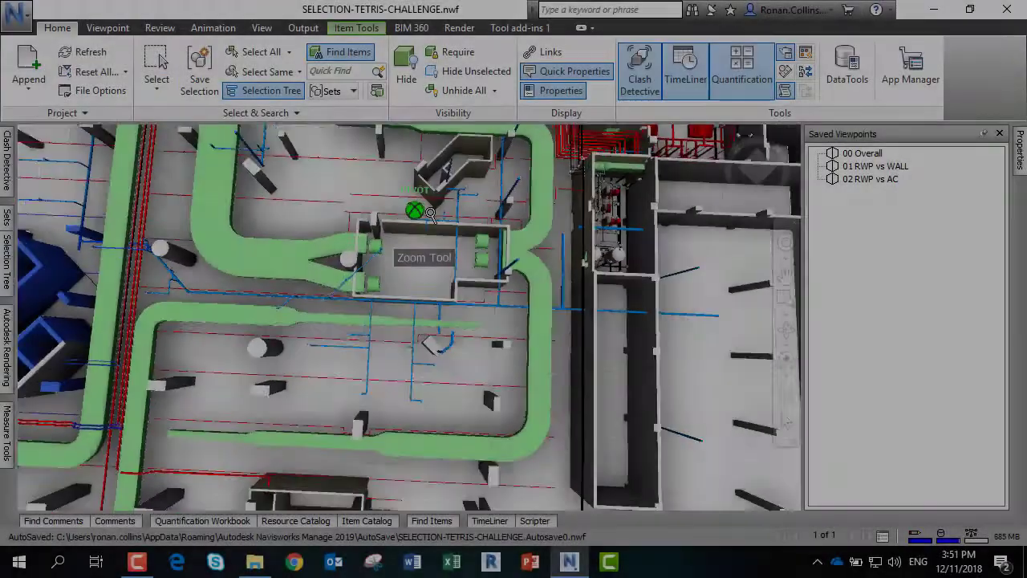
pyautogui.scroll(3, 414, 210)
# Tilt to a top-down view and box-select everything around the enclosure.
pyautogui.moveTo(451, 281); pyautogui.dragTo(460, 284)
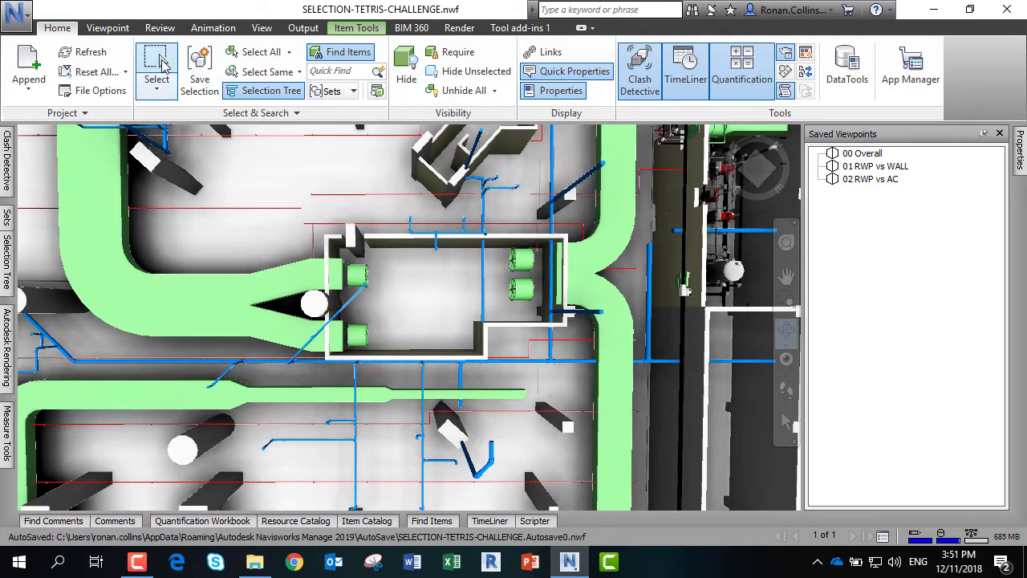
pyautogui.click(157, 87)
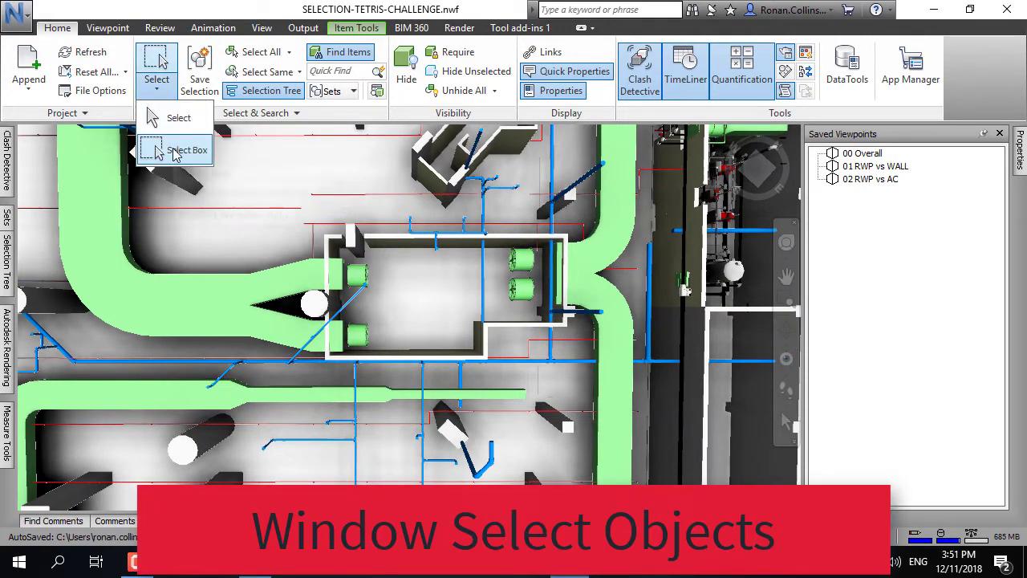
pyautogui.click(173, 150)
pyautogui.moveTo(293, 184); pyautogui.dragTo(620, 394)
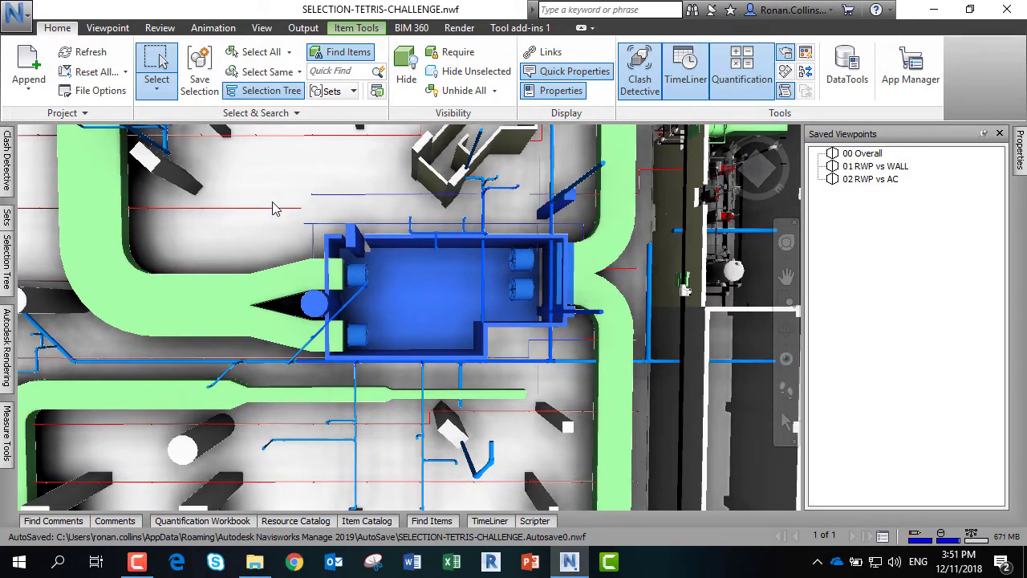
# Clear that selection, then box-select a larger region around the room.
pyautogui.press('Escape')
pyautogui.click(157, 88)
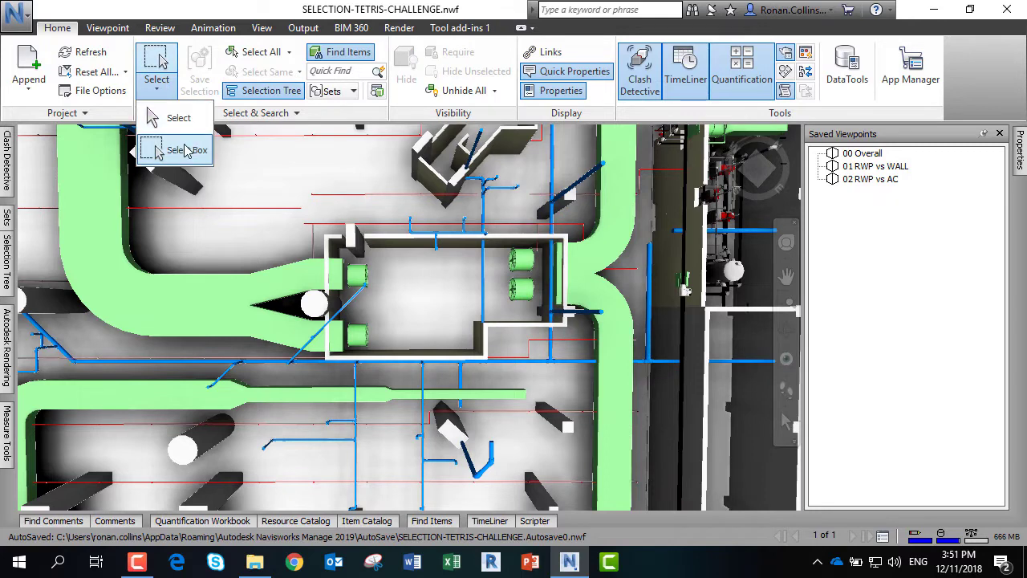
pyautogui.click(187, 151)
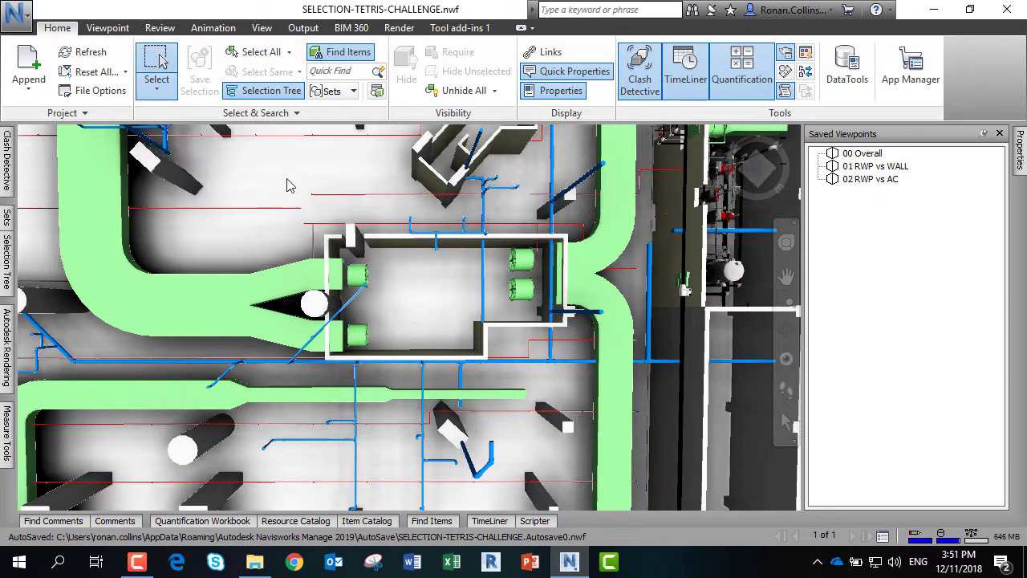
pyautogui.keyDown('shift'); pyautogui.moveTo(267, 161); pyautogui.dragTo(620, 414); pyautogui.keyUp('shift')
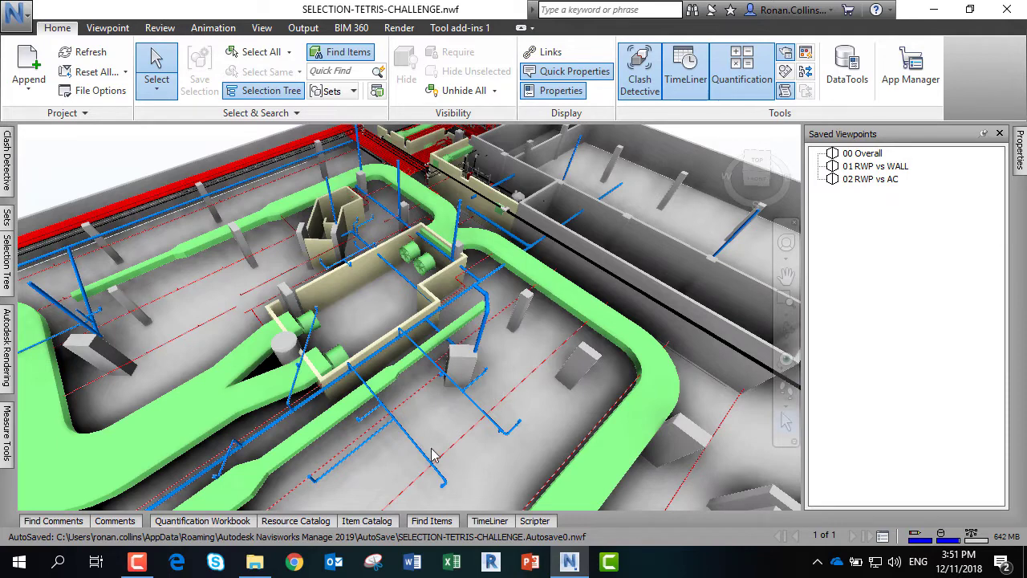
# Select six concrete columns together, clear them, and slide out the Selection Tree.
pyautogui.click(459, 365)
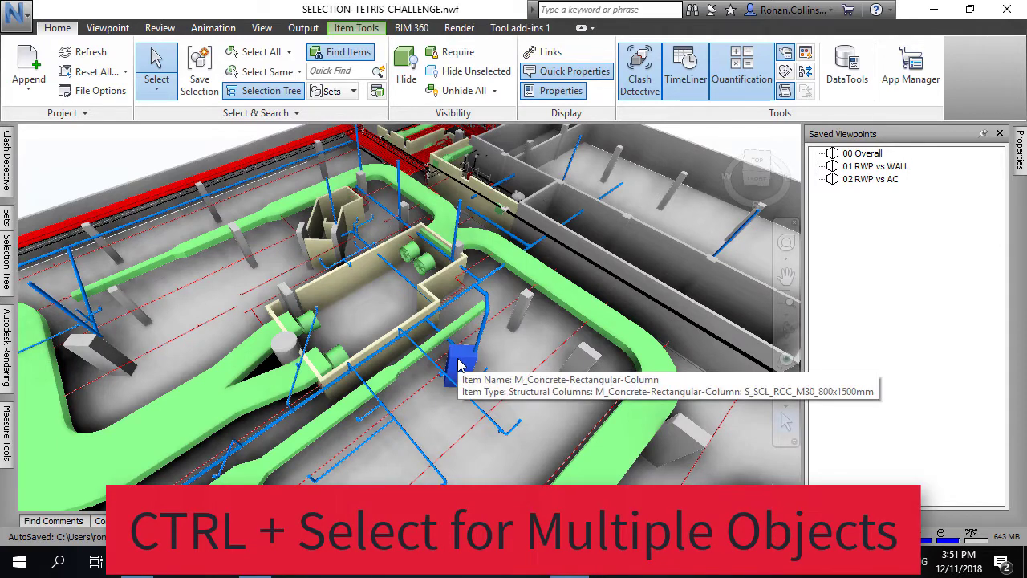
pyautogui.keyDown('ctrl'); pyautogui.click(521, 313); pyautogui.keyUp('ctrl')
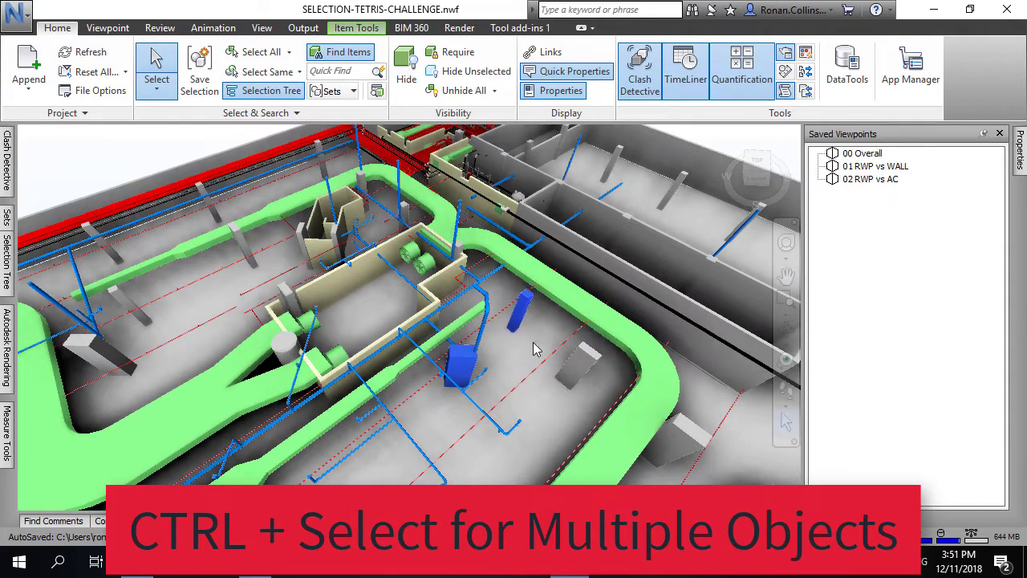
pyautogui.keyDown('ctrl'); pyautogui.click(579, 365); pyautogui.keyUp('ctrl')
pyautogui.keyDown('ctrl'); pyautogui.click(290, 347); pyautogui.keyUp('ctrl')
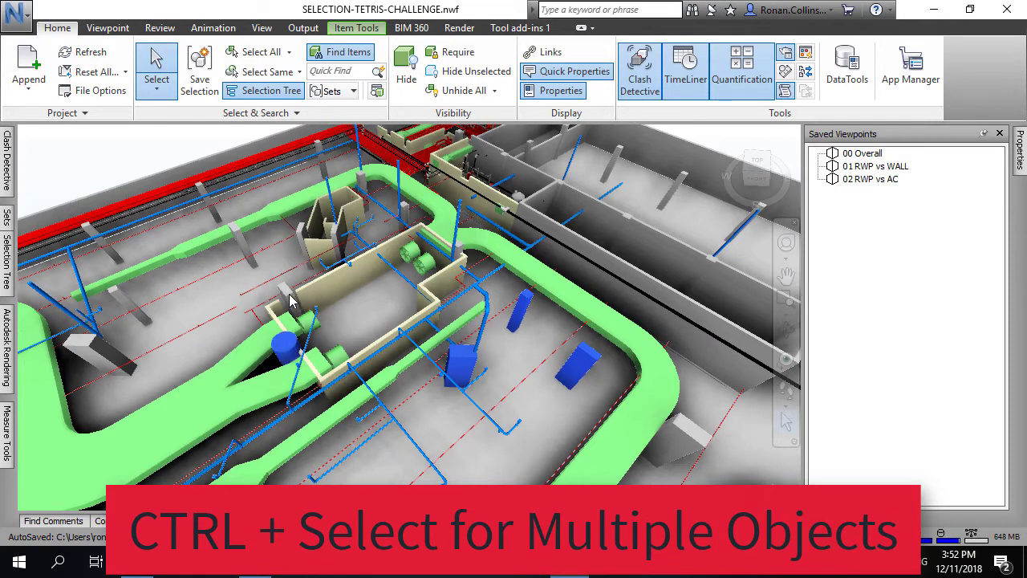
pyautogui.keyDown('ctrl'); pyautogui.click(293, 304); pyautogui.keyUp('ctrl')
pyautogui.keyDown('ctrl'); pyautogui.click(403, 220); pyautogui.keyUp('ctrl')
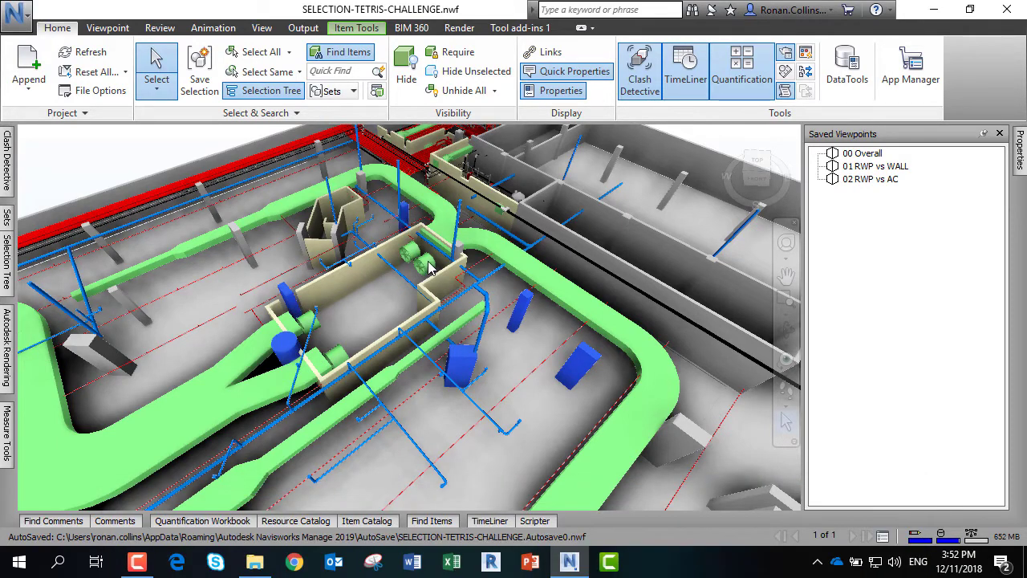
pyautogui.press('Escape')
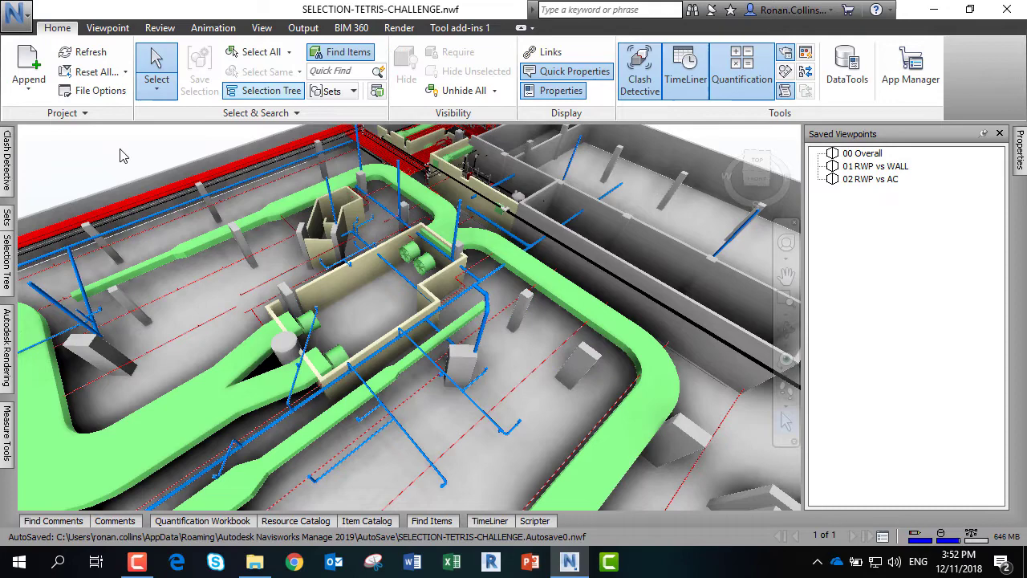
pyautogui.moveTo(5, 277)
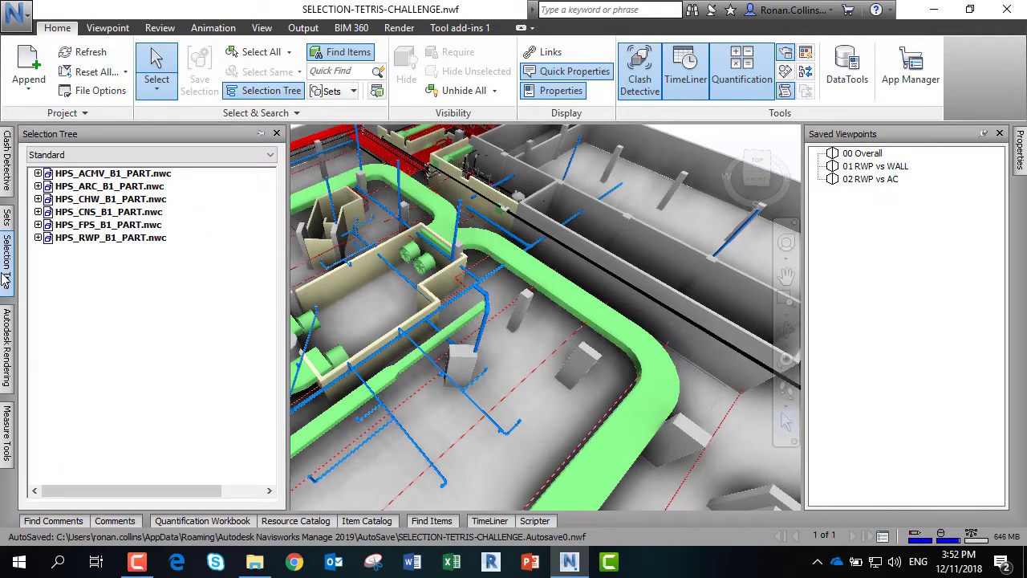
# Pin the Selection Tree open, select a concrete column, and collapse the HPS_CNS_B1_PART.nwc branch.
pyautogui.click(259, 133)
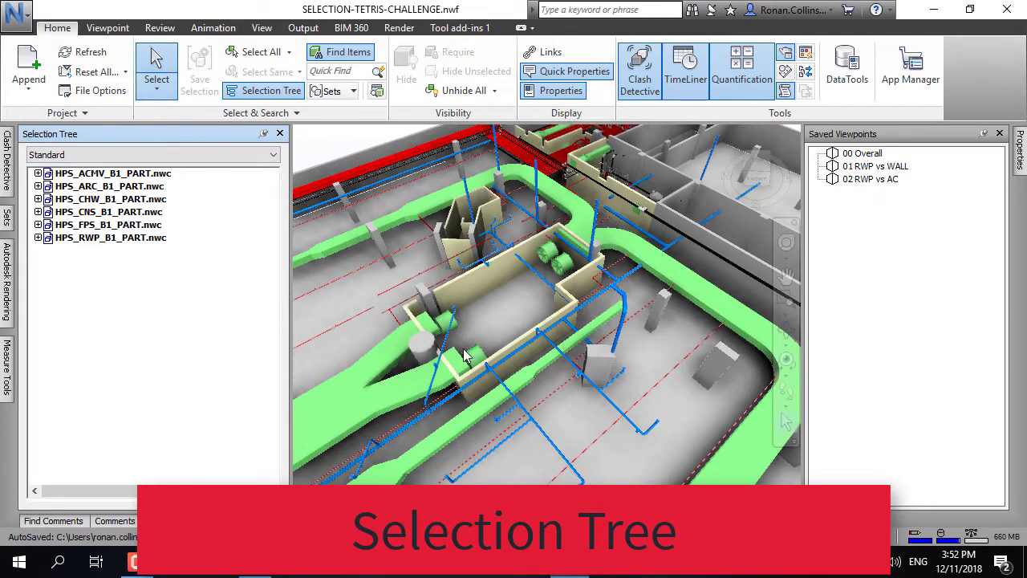
pyautogui.click(607, 361)
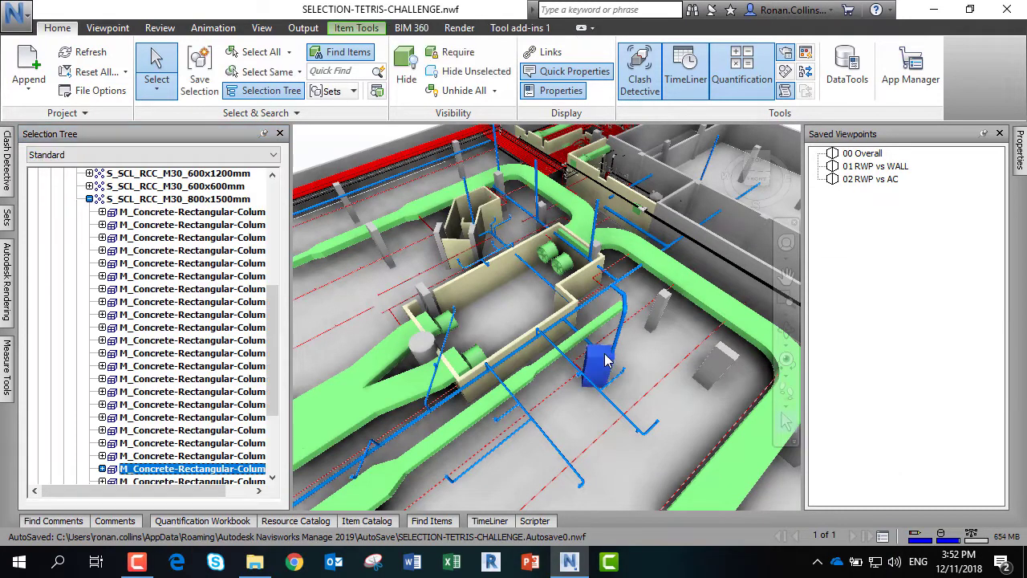
pyautogui.scroll(3, 273, 295)
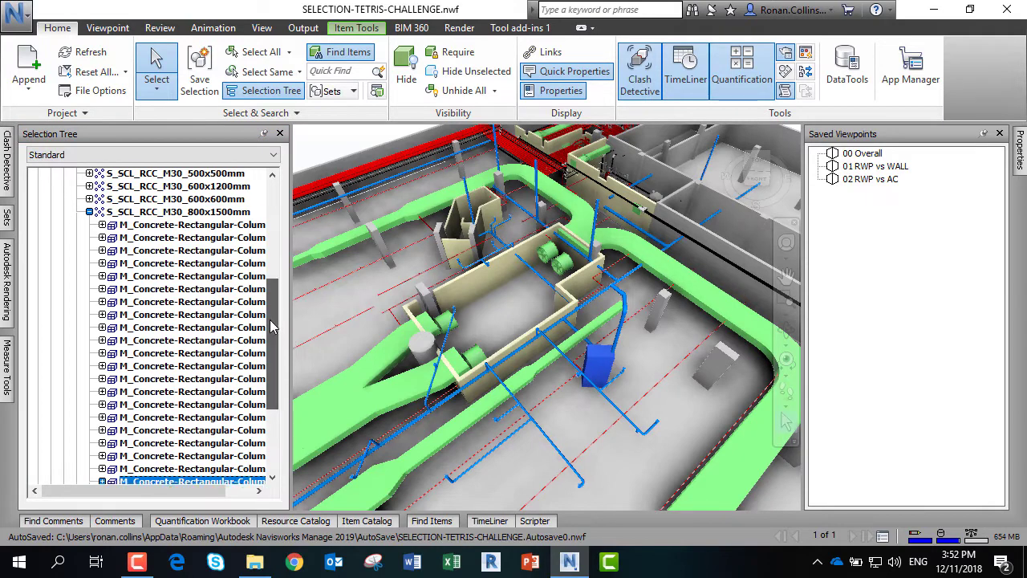
pyautogui.scroll(3, 273, 295)
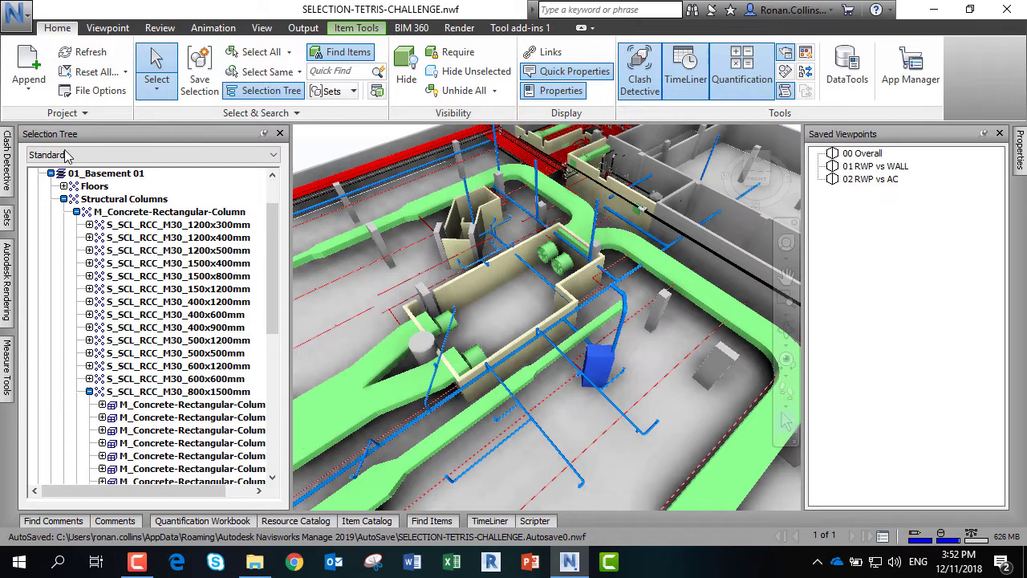
pyautogui.scroll(2, 165, 232)
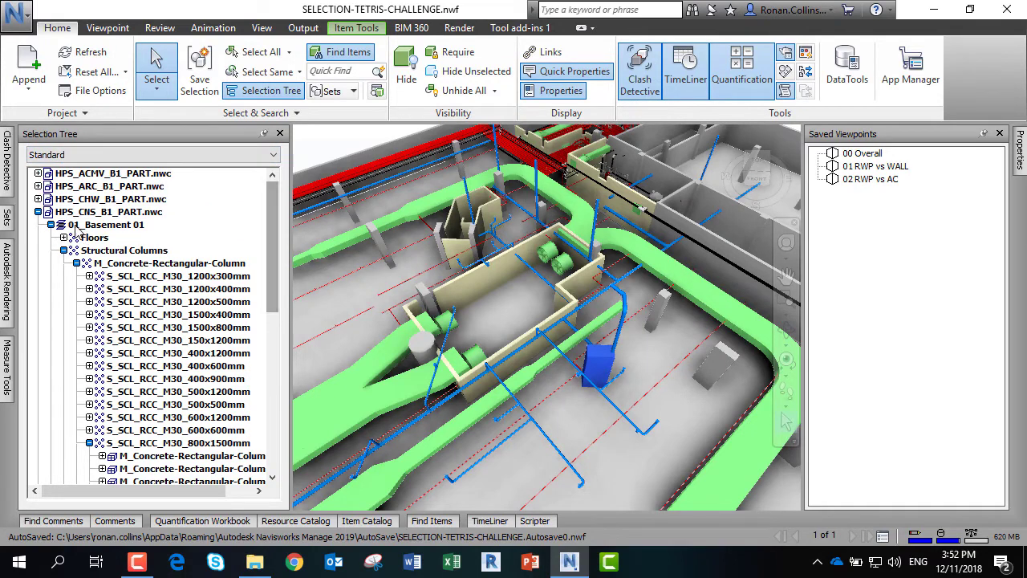
pyautogui.click(38, 212)
# Clear the selection, select a wall, then select an exhaust axial fan.
pyautogui.press('Escape')
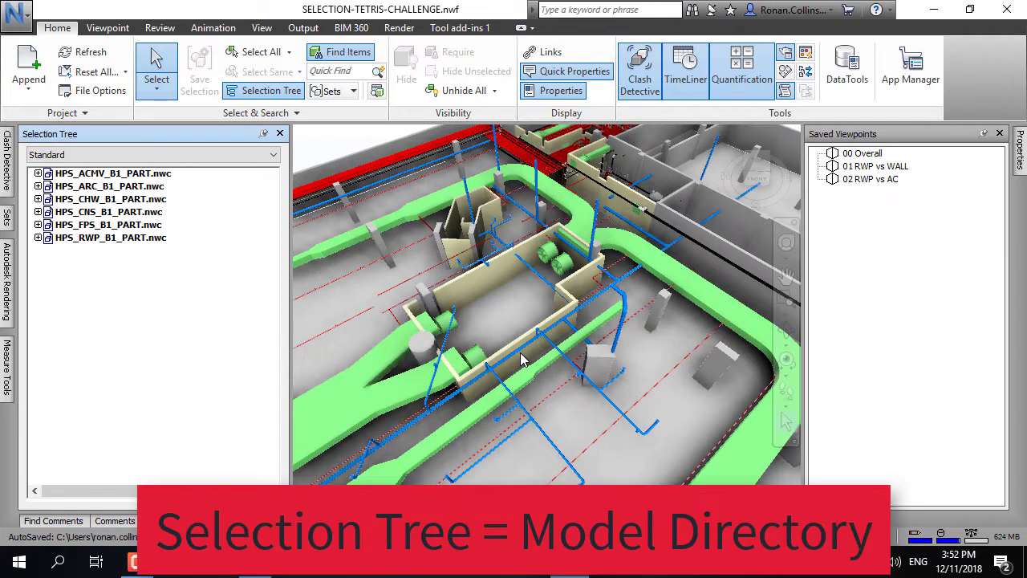
pyautogui.click(522, 359)
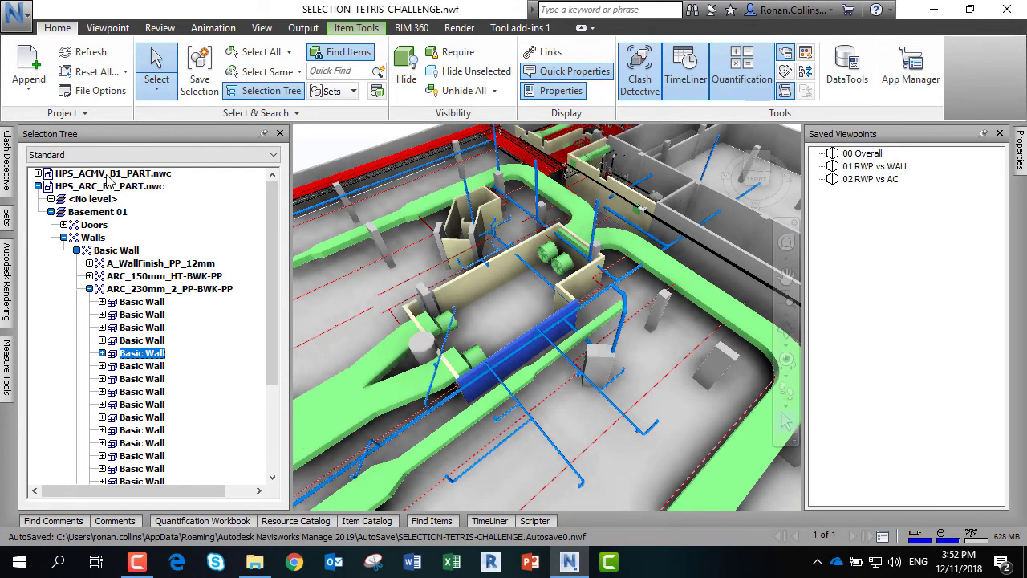
pyautogui.click(475, 356)
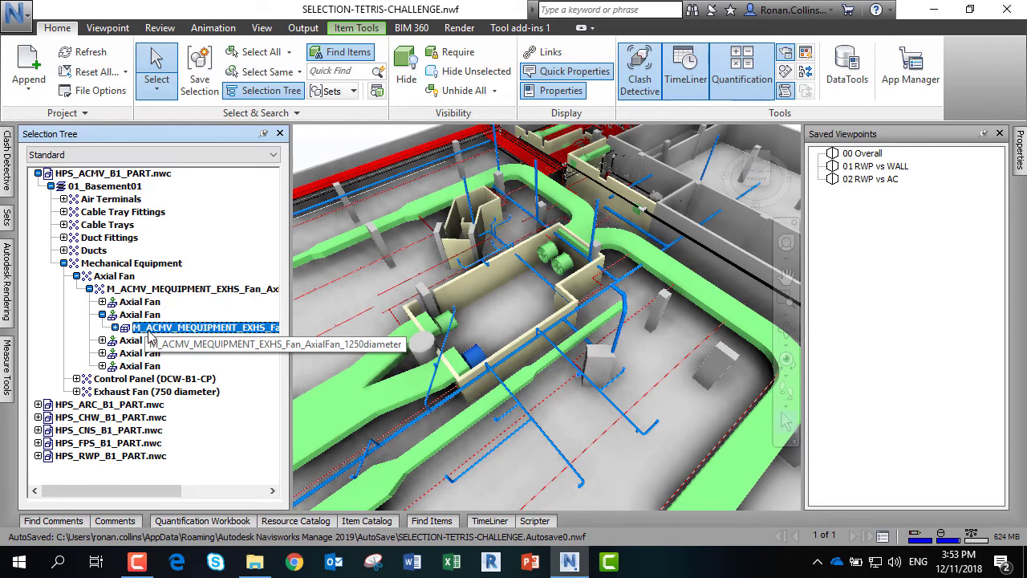
# Select the whole exhaust-fan group, collapse it and Axial Fan, then pick the 800x1500mm column.
pyautogui.click(154, 290)
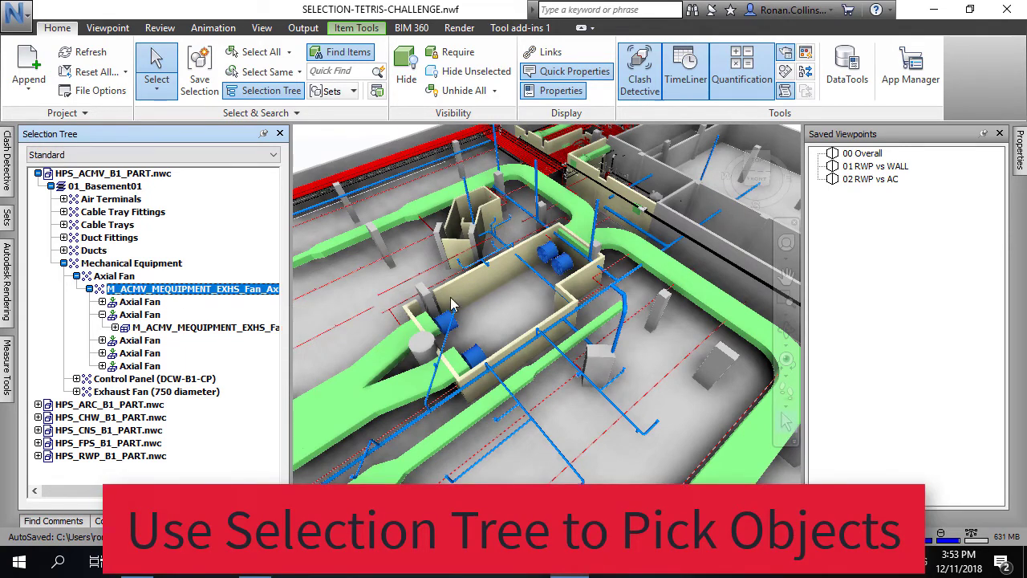
pyautogui.click(89, 289)
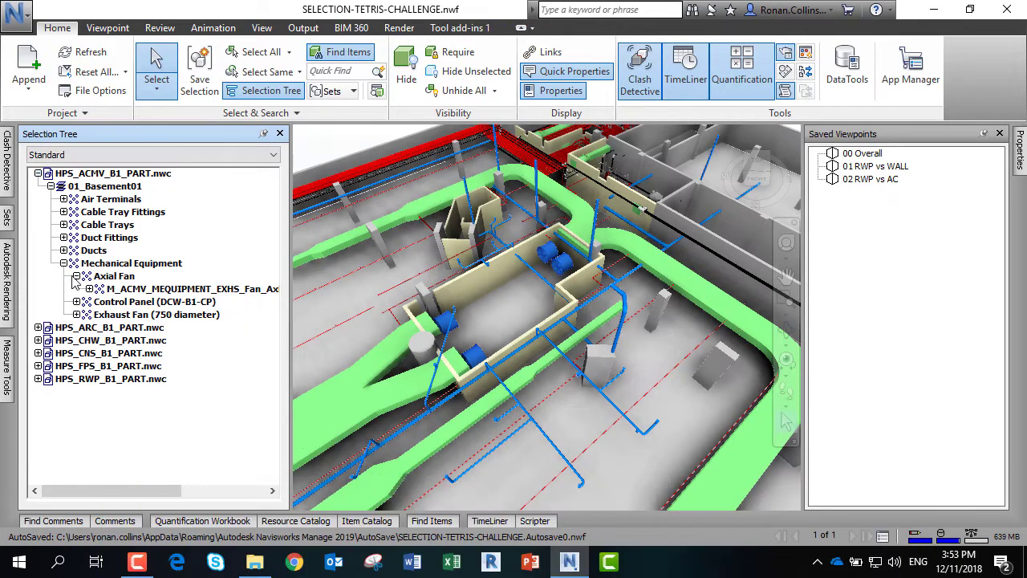
pyautogui.click(77, 276)
pyautogui.click(592, 371)
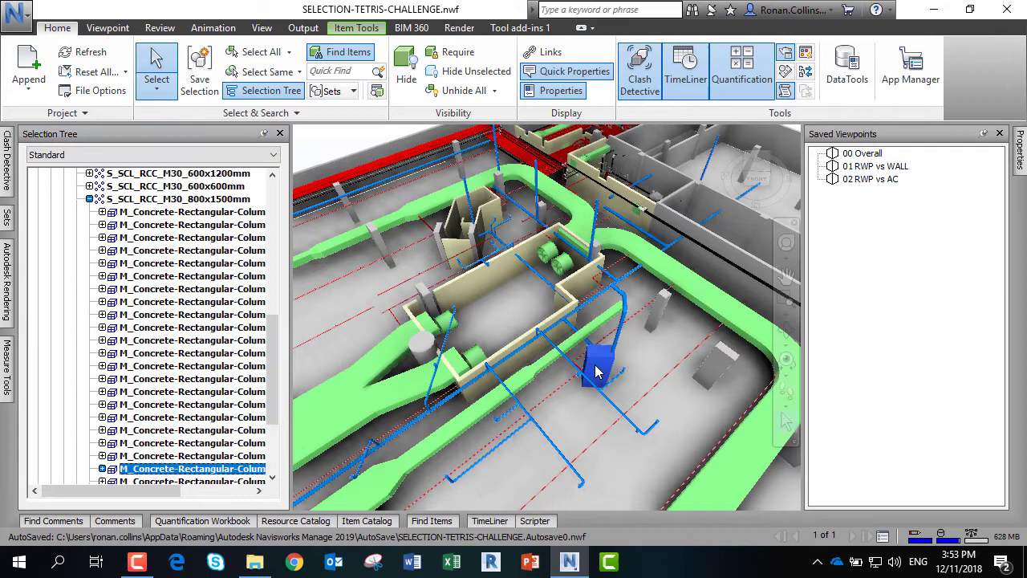
pyautogui.moveTo(596, 370)
# Toggle Quick Properties off and on to check the 600x600mm concrete column.
pyautogui.click(562, 73)
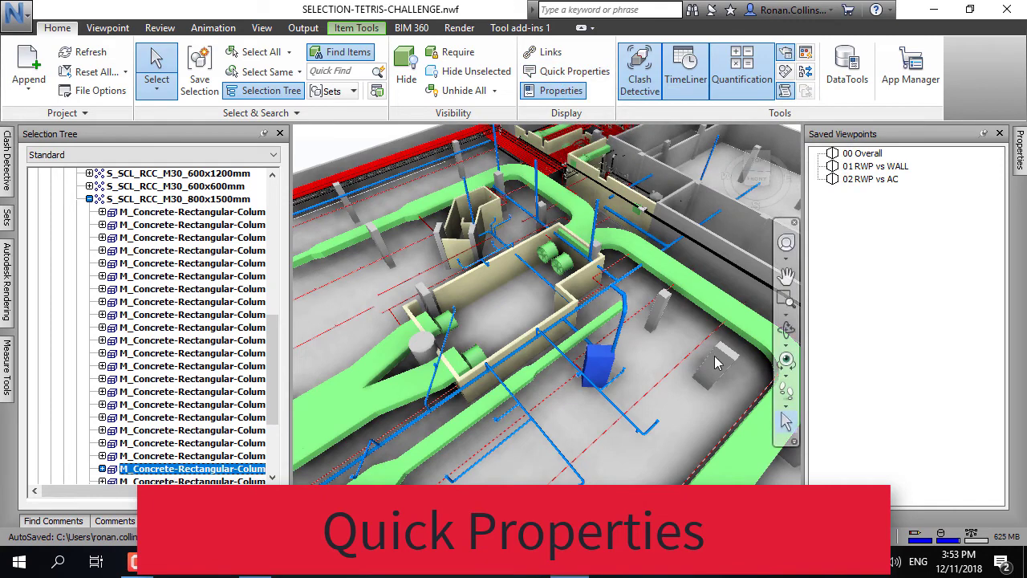
pyautogui.click(659, 313)
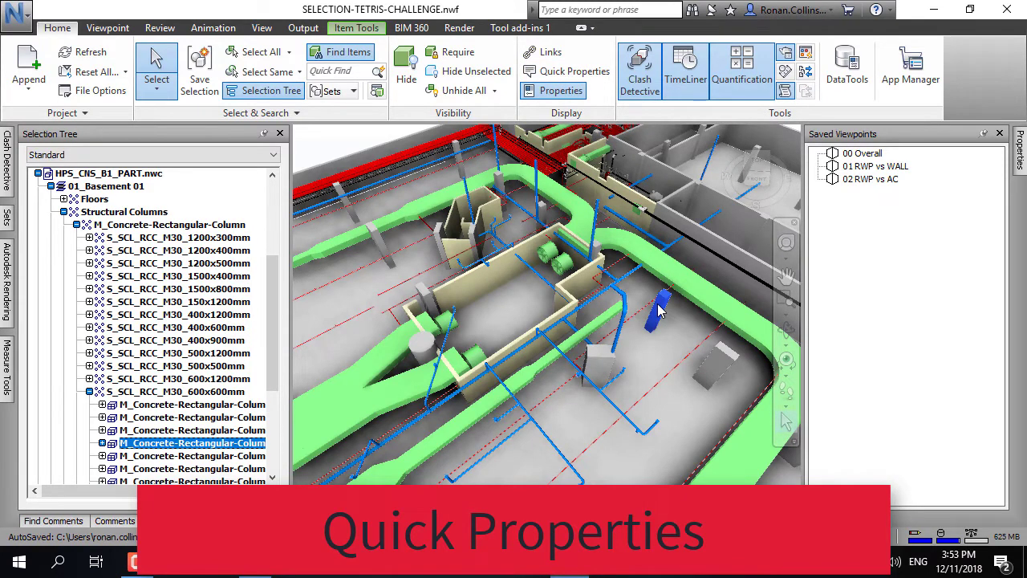
pyautogui.click(562, 72)
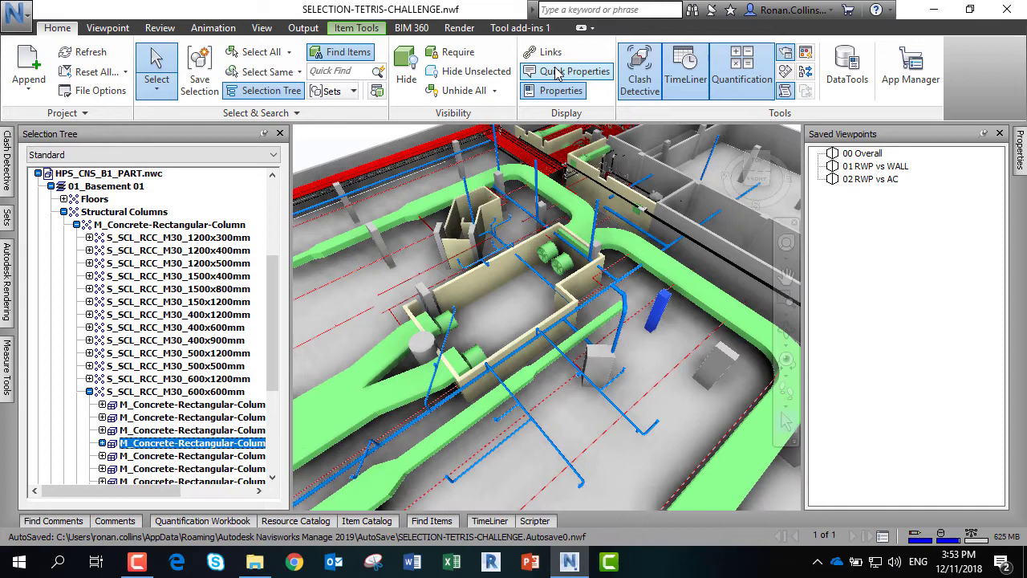
pyautogui.moveTo(654, 320)
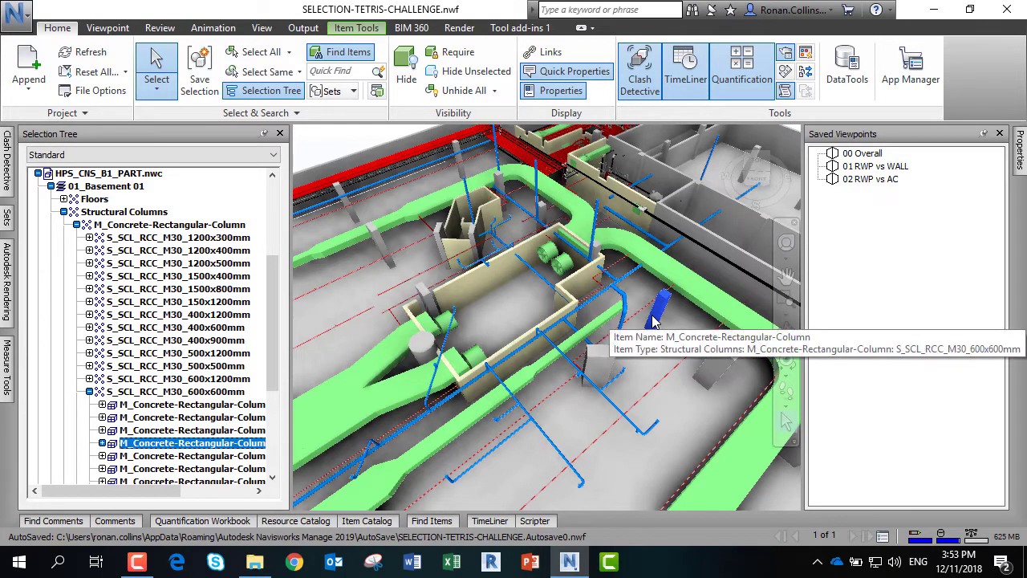
# Check a pipe's type, then reselect the 800x1500mm column and bring up its context menu.
pyautogui.click(634, 432)
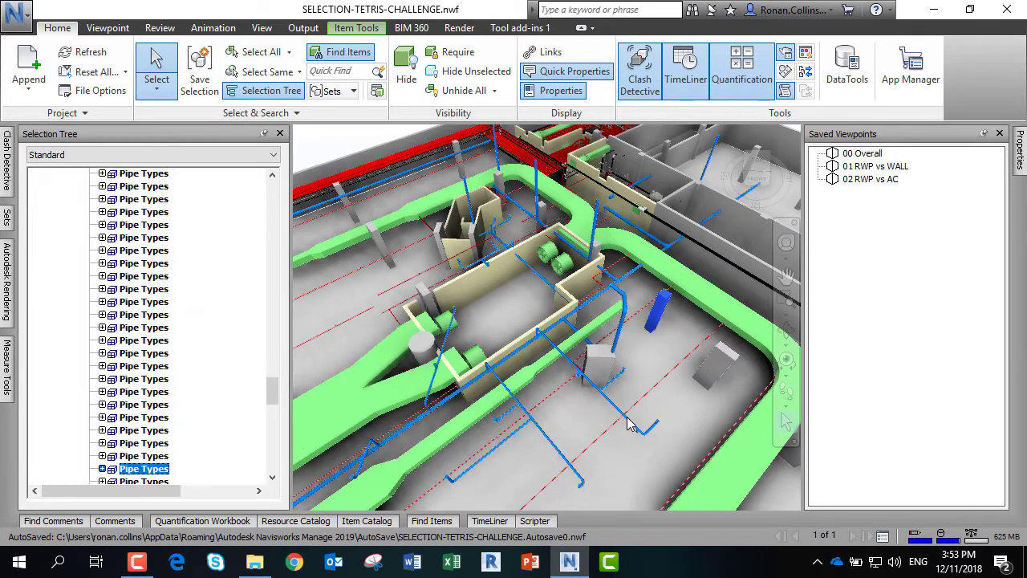
pyautogui.moveTo(630, 425)
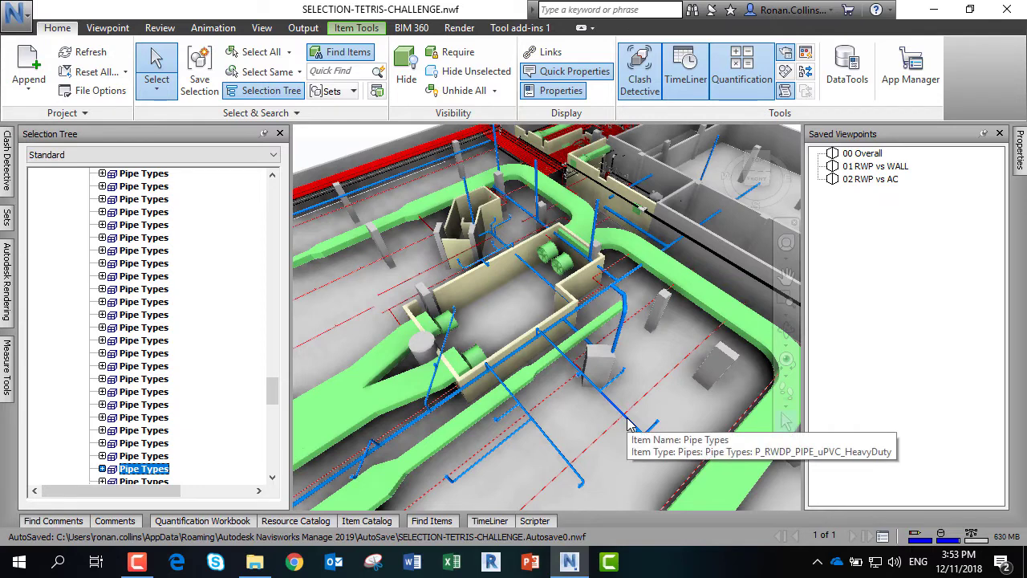
pyautogui.click(613, 361)
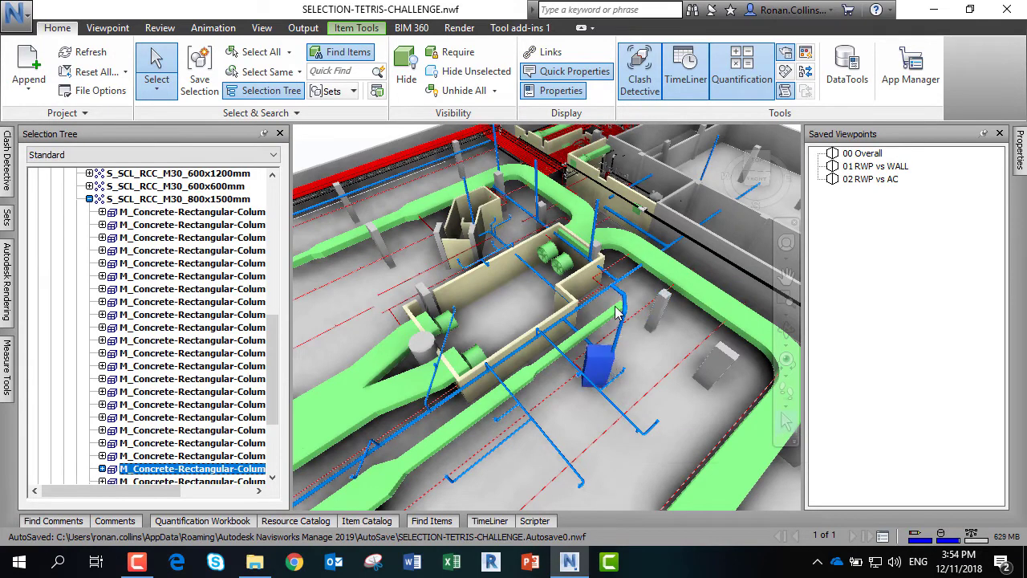
pyautogui.rightClick(608, 371)
# Override the 800x1500mm concrete column's colour to orange, then deselect it.
pyautogui.moveTo(679, 300)
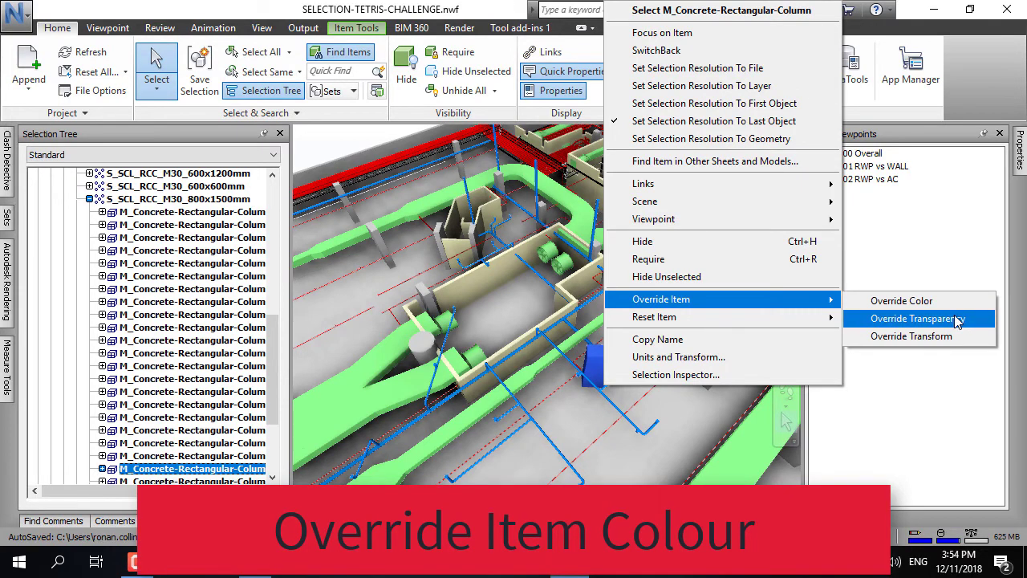
pyautogui.click(887, 310)
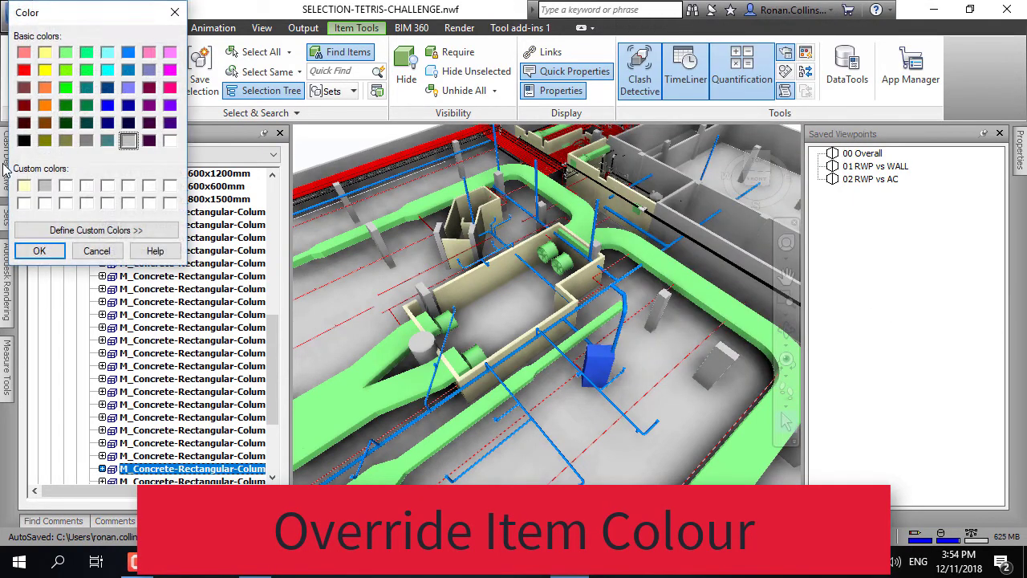
pyautogui.click(45, 87)
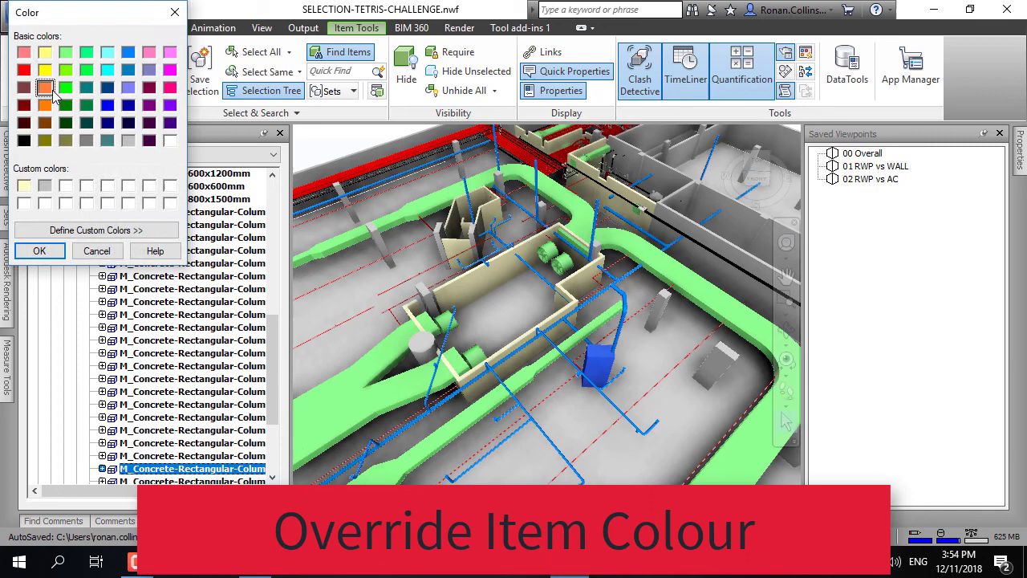
pyautogui.click(39, 250)
pyautogui.click(594, 434)
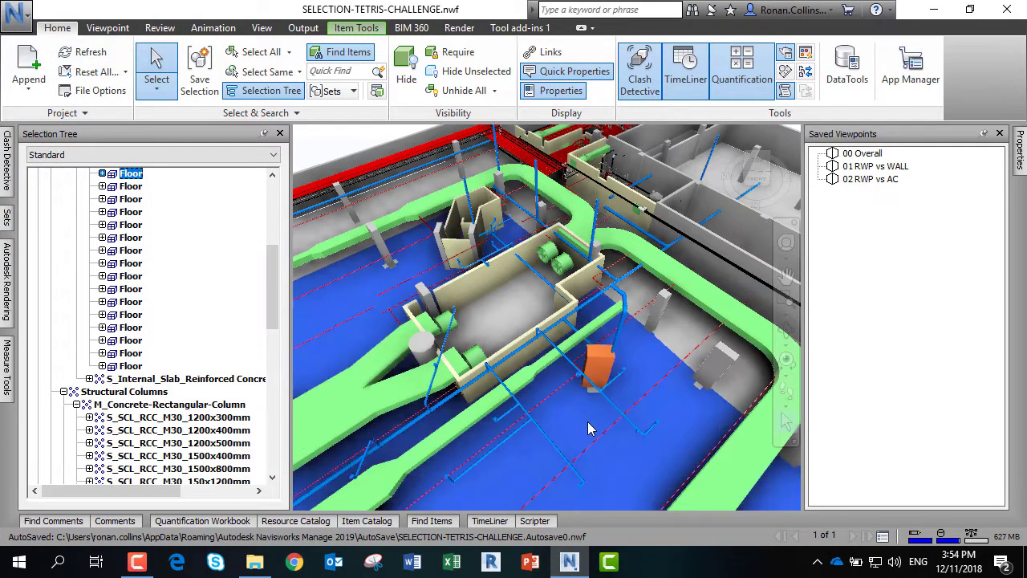
pyautogui.press('Escape')
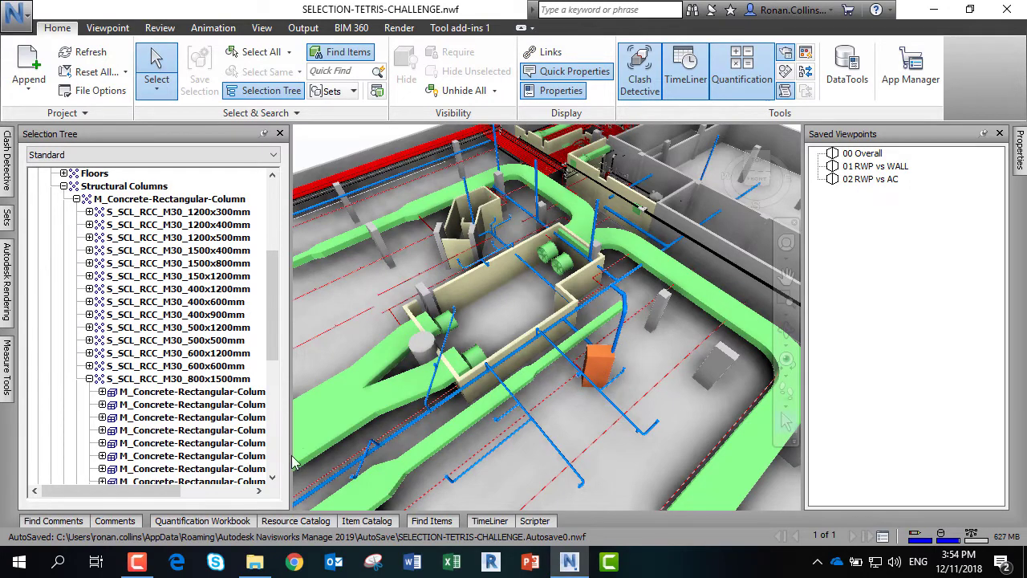
# Reselect the orange column and select the CNS model's Structural Columns category in the tree.
pyautogui.click(598, 361)
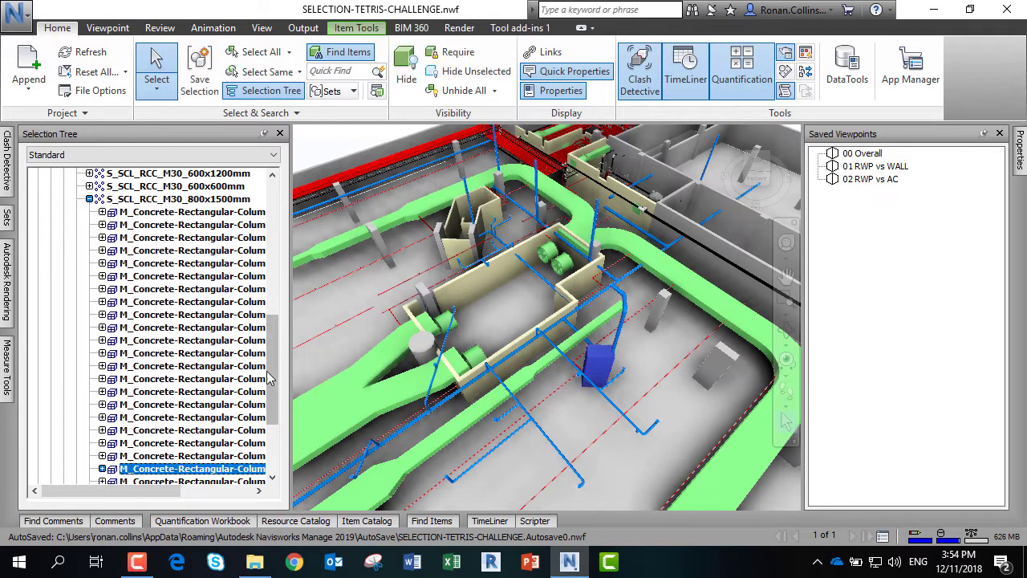
pyautogui.scroll(1, 273, 355)
pyautogui.scroll(3, 272, 356)
pyautogui.doubleClick(231, 353)
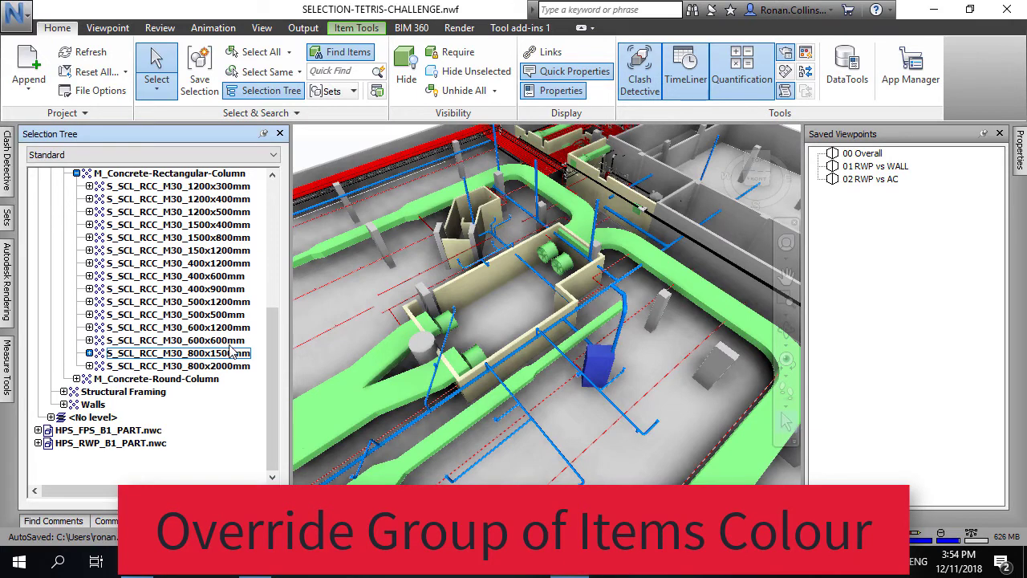
pyautogui.scroll(4, 267, 365)
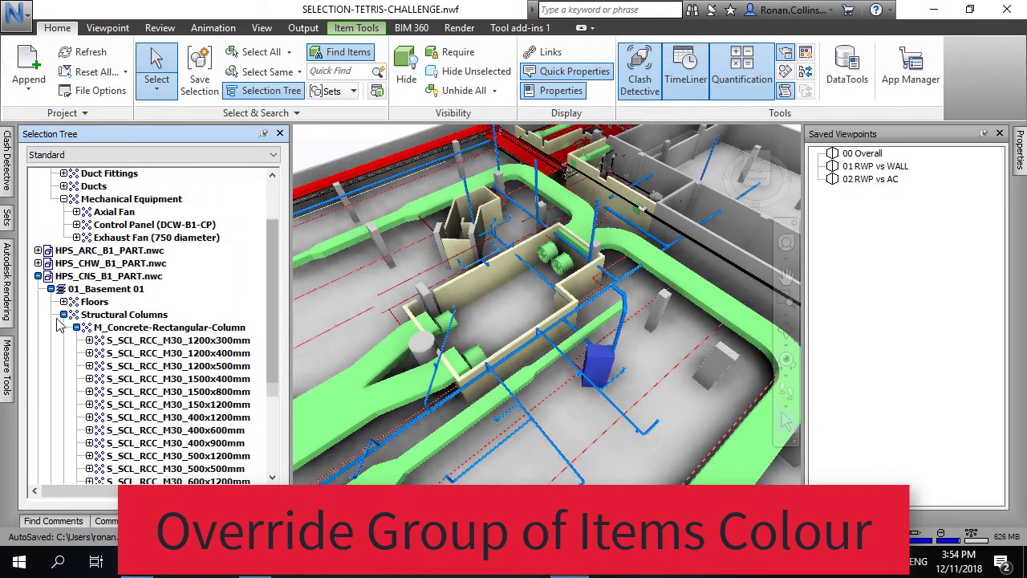
pyautogui.click(124, 314)
pyautogui.click(63, 314)
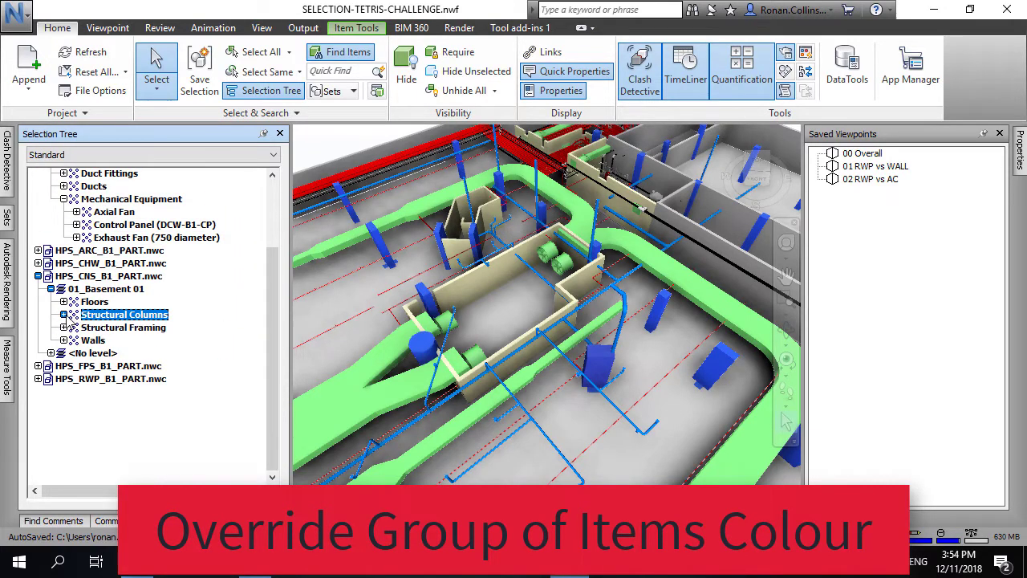
# Override all structural columns to blue, deselect, then undo the deselection.
pyautogui.rightClick(144, 318)
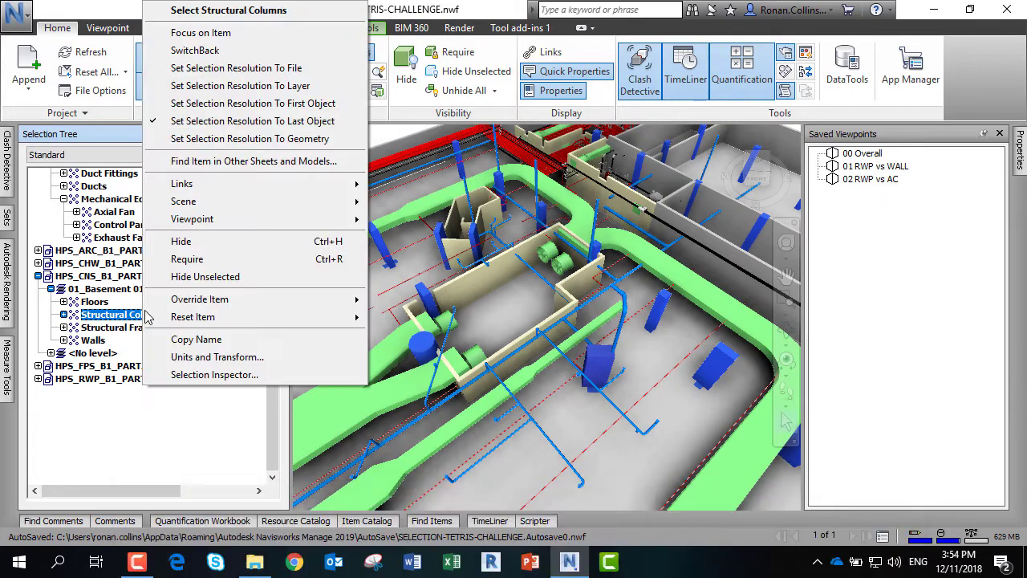
pyautogui.moveTo(172, 296)
pyautogui.click(432, 298)
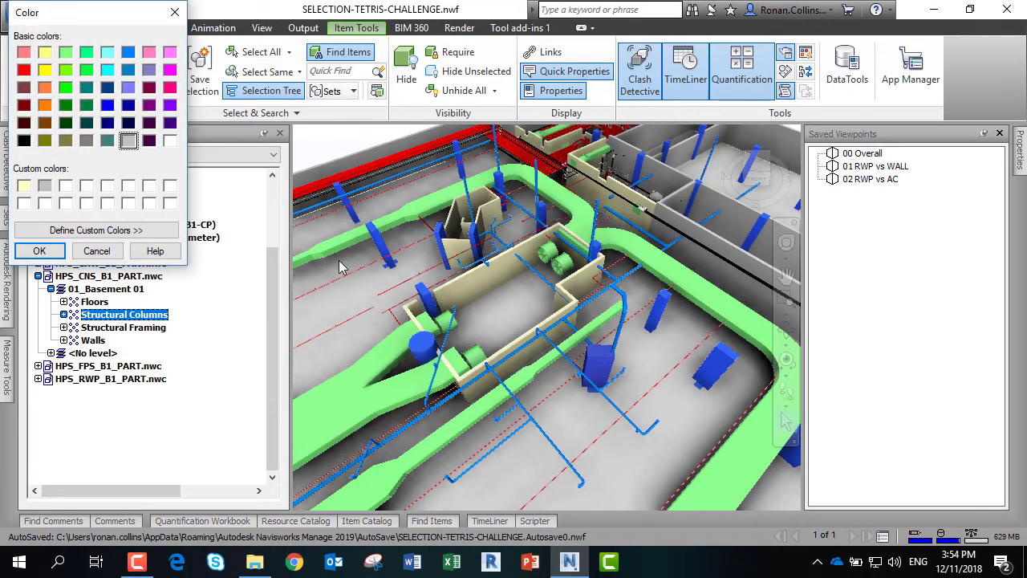
pyautogui.click(129, 52)
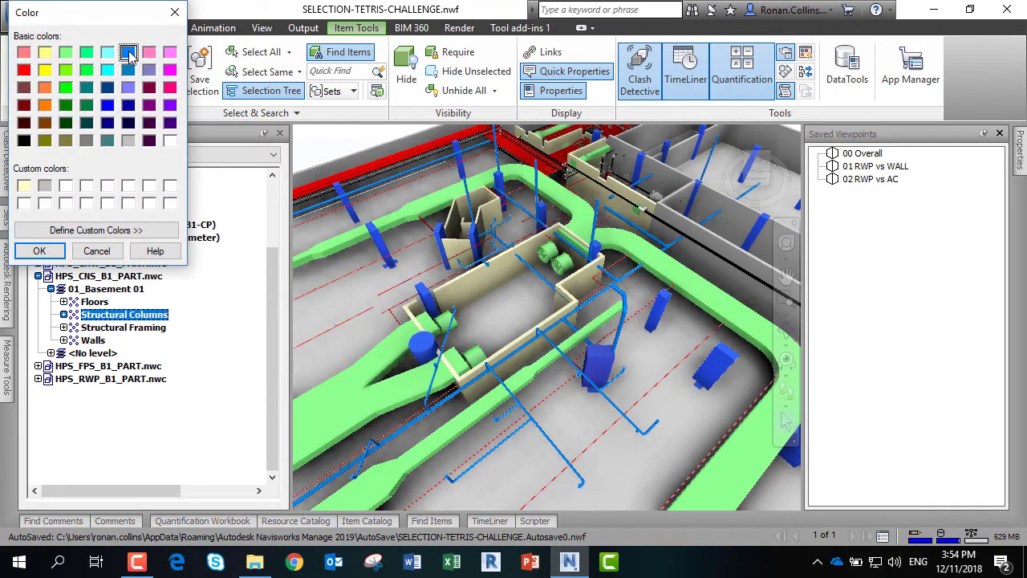
pyautogui.click(40, 251)
pyautogui.press('Escape')
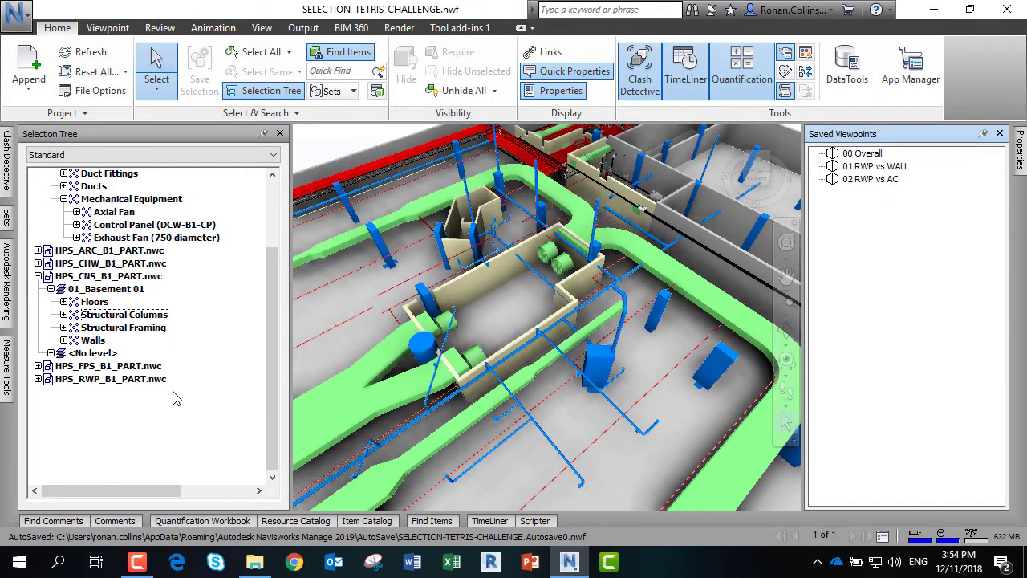
pyautogui.hotkey('ctrl', 'z')
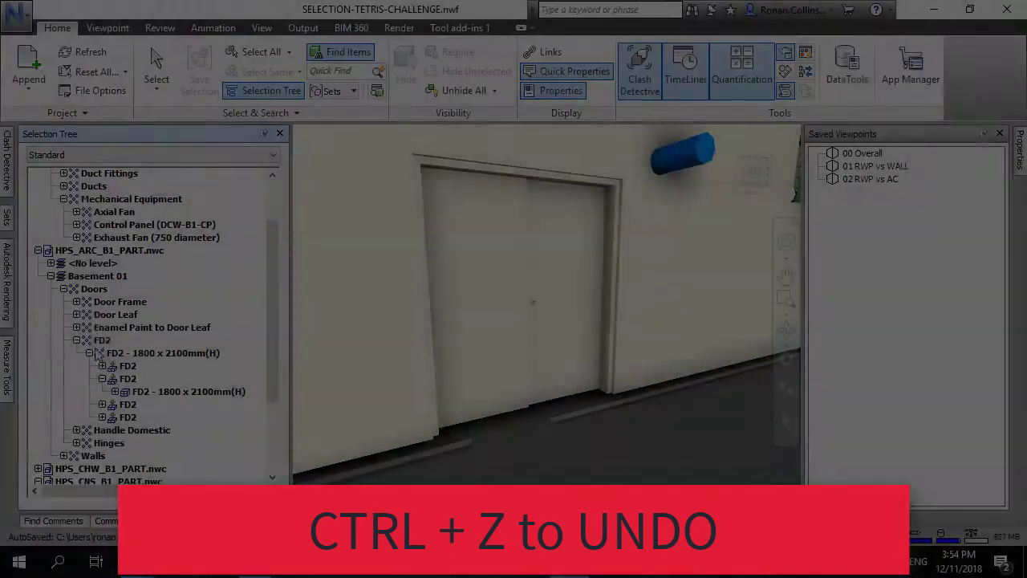
# Select all Basement 01 Doors in the HPS_ARC_B1_PART.nwc tree.
pyautogui.click(88, 340)
pyautogui.click(76, 340)
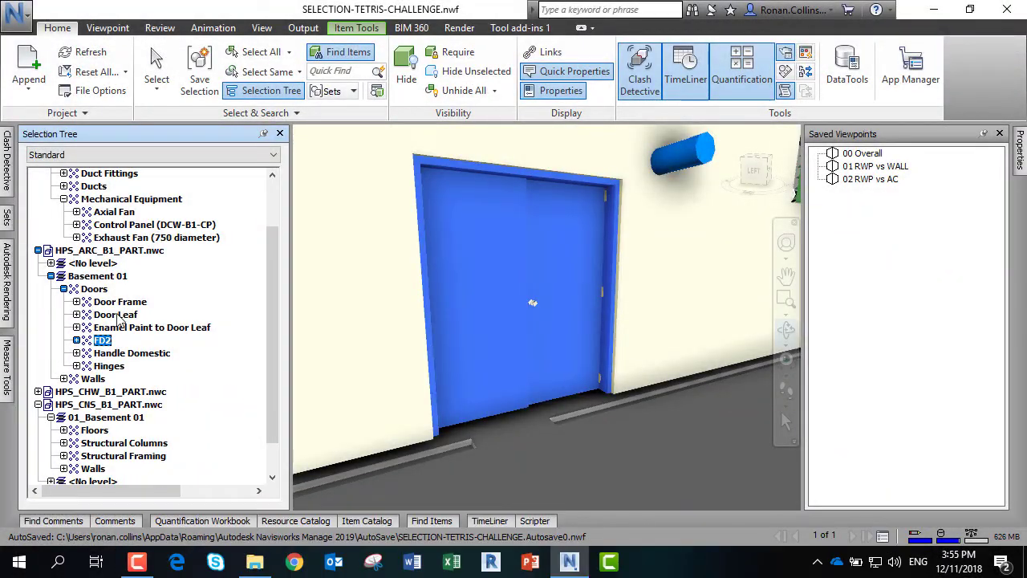
pyautogui.click(94, 289)
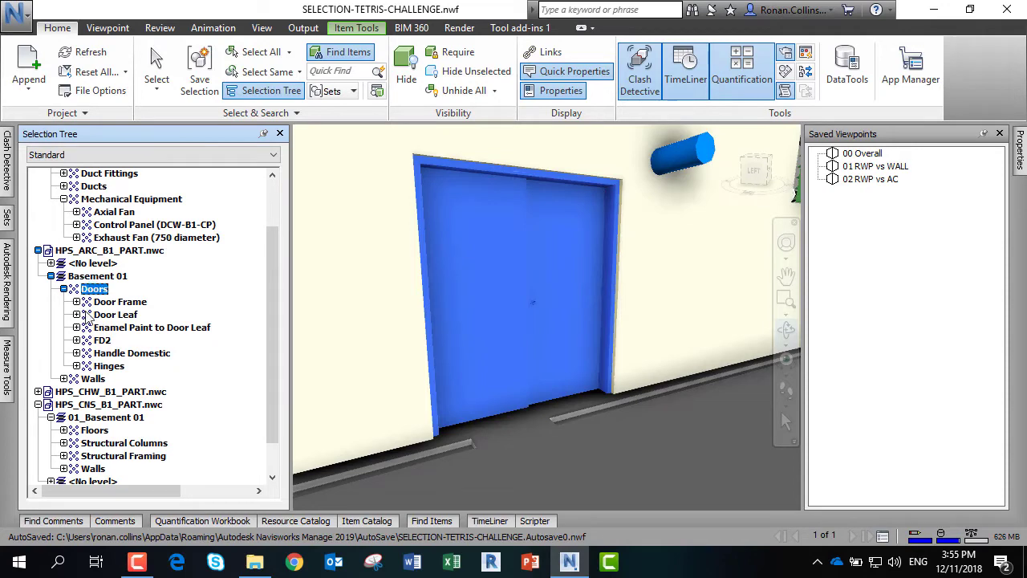
pyautogui.click(64, 290)
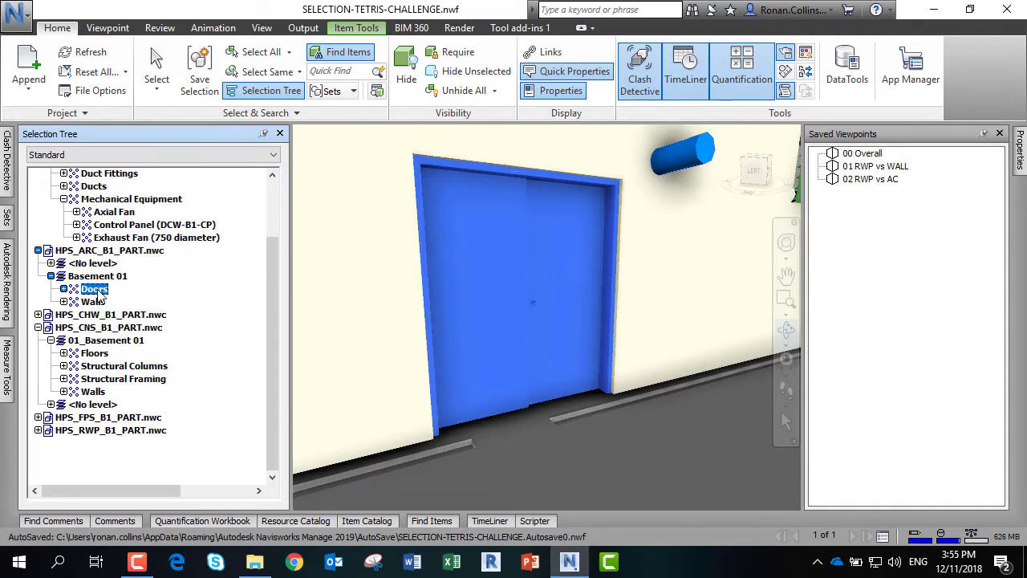
# Override the Doors' colour to brown and orbit slightly to view them.
pyautogui.rightClick(98, 294)
pyautogui.moveTo(128, 302)
pyautogui.click(373, 303)
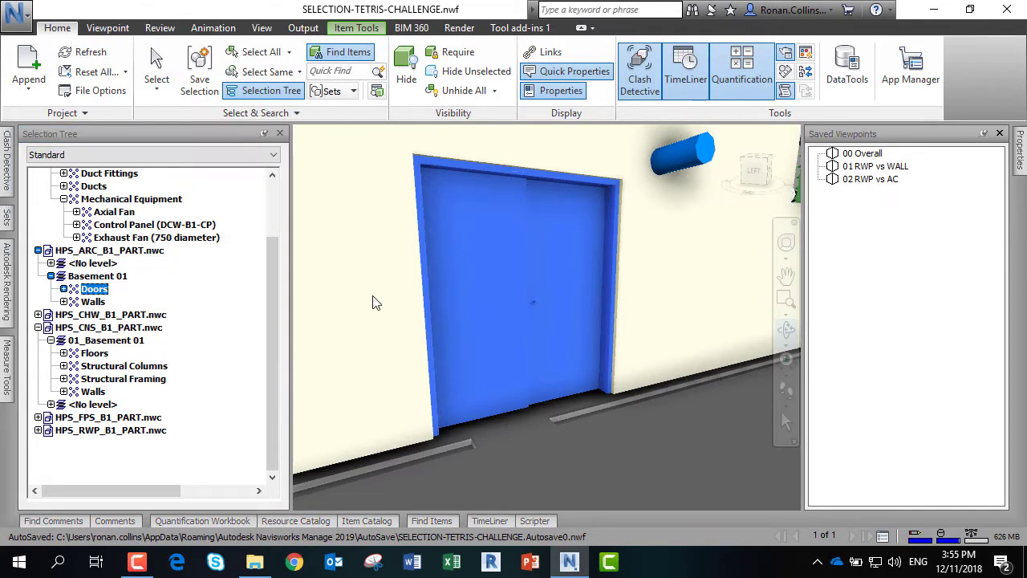
pyautogui.click(63, 249)
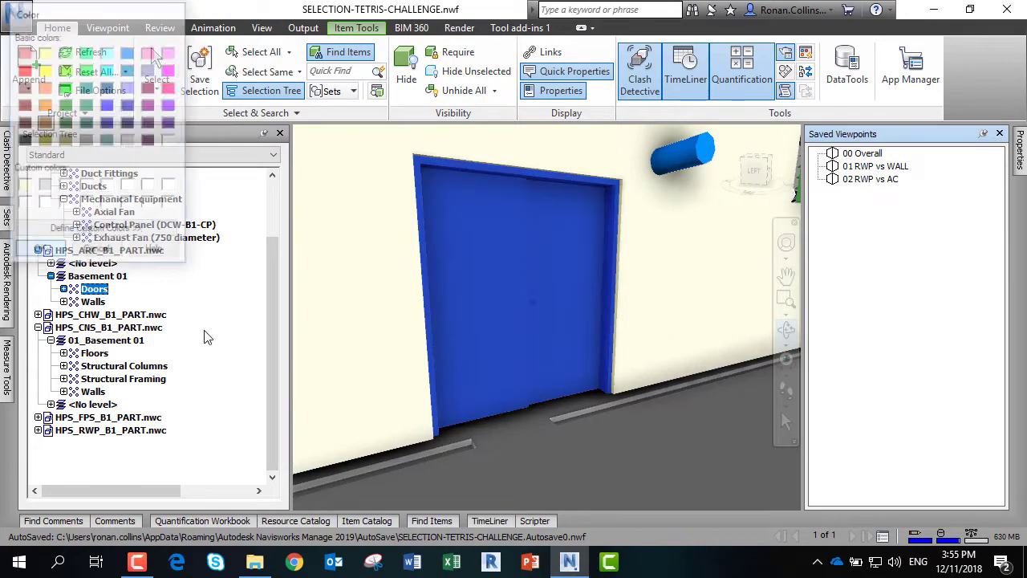
pyautogui.moveTo(545, 317)
pyautogui.keyDown('shift'); pyautogui.mouseDown(button='middle')
pyautogui.moveTo(651, 351)
pyautogui.moveTo(629, 344)
pyautogui.moveTo(596, 356)
pyautogui.mouseUp(button='middle'); pyautogui.keyUp('shift')
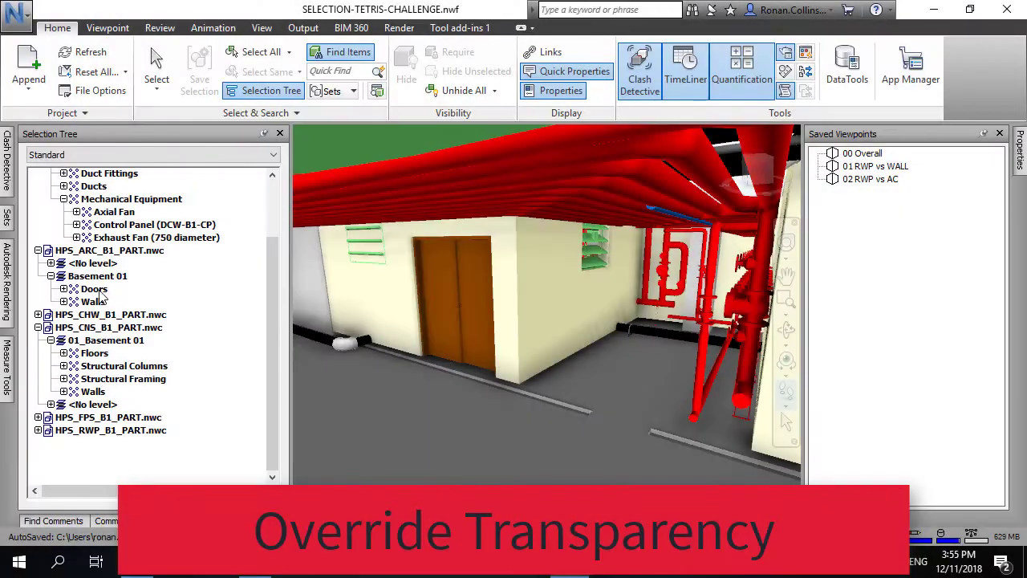
# Apply a partial transparency override to the brown Basement 01 Doors, then deselect them.
pyautogui.click(95, 291)
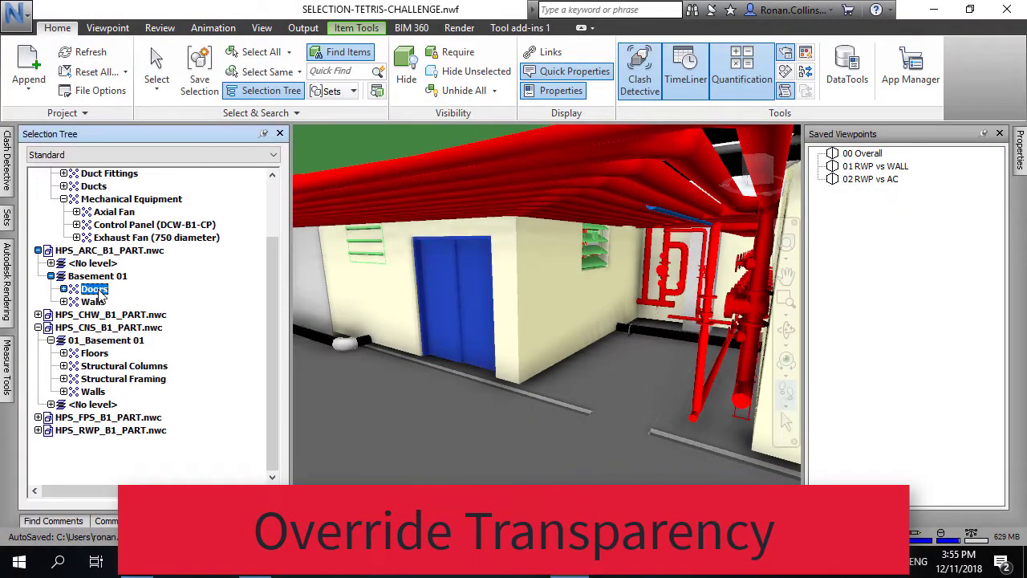
pyautogui.rightClick(100, 297)
pyautogui.moveTo(161, 303)
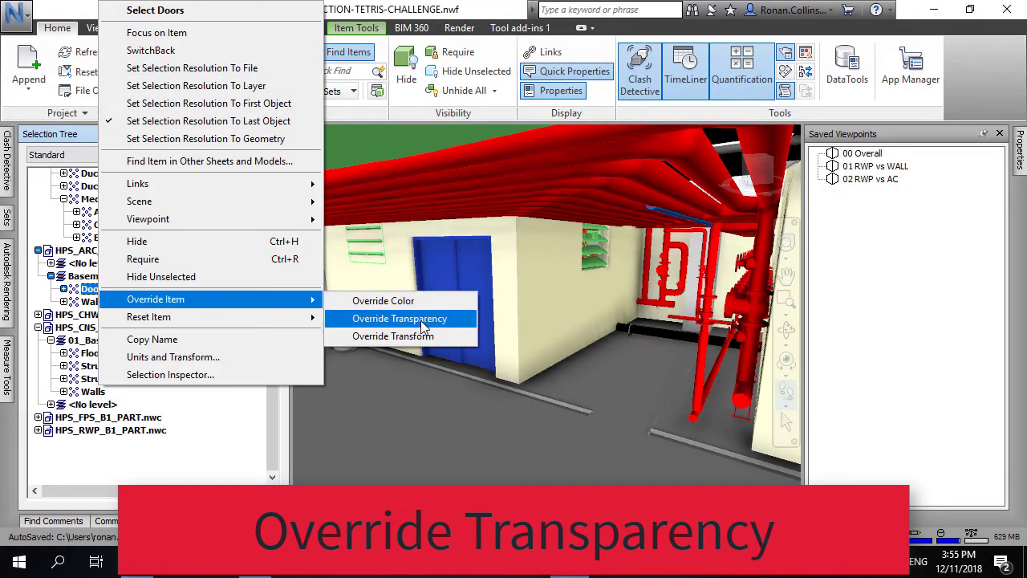
pyautogui.click(423, 320)
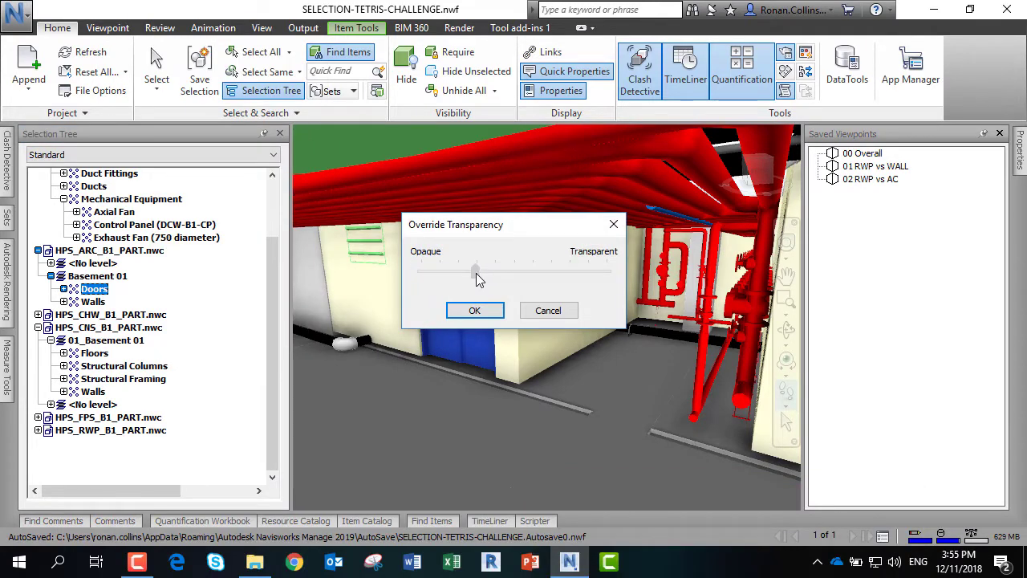
pyautogui.click(471, 311)
pyautogui.click(241, 323)
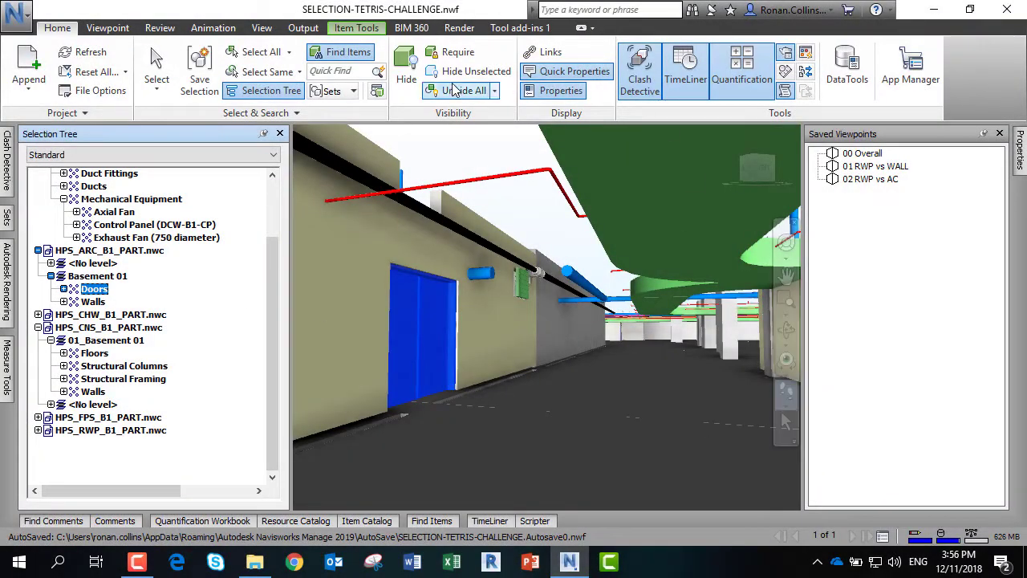
# Hide the FD2 door, walk down the corridor into the equipment room, then unhide all items.
pyautogui.click(403, 64)
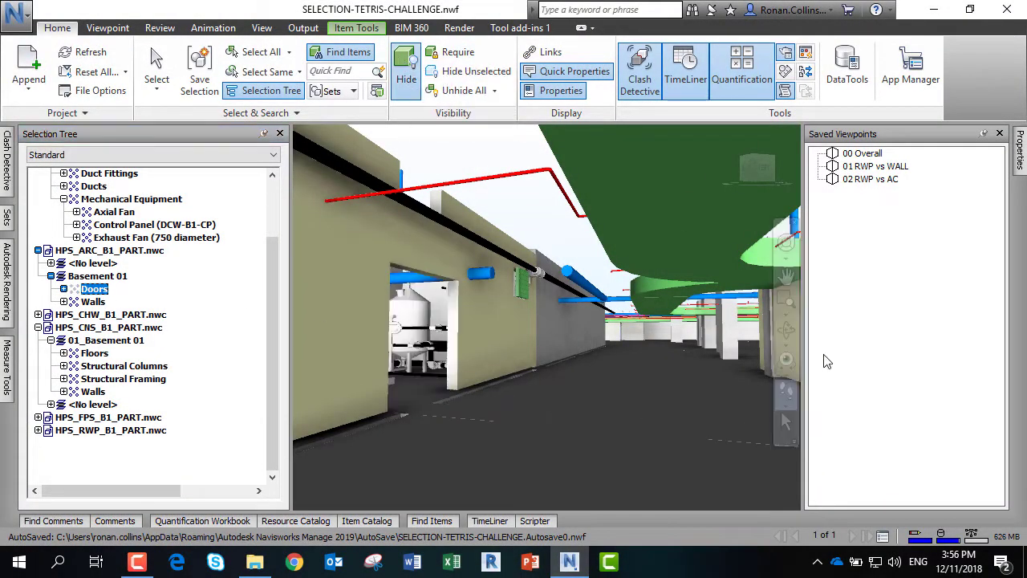
pyautogui.moveTo(645, 369); pyautogui.dragTo(433, 383)
pyautogui.click(110, 309)
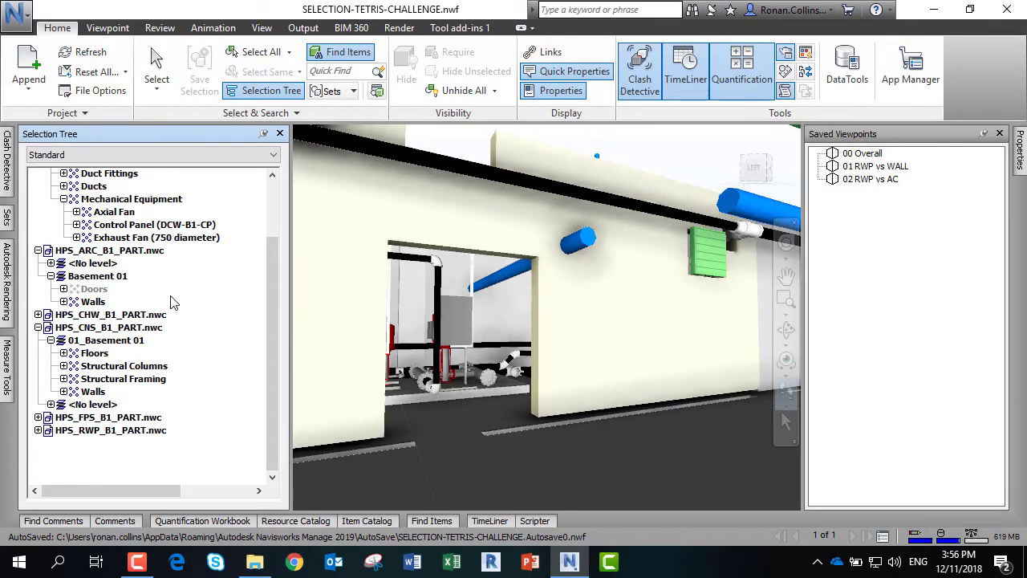
pyautogui.click(463, 90)
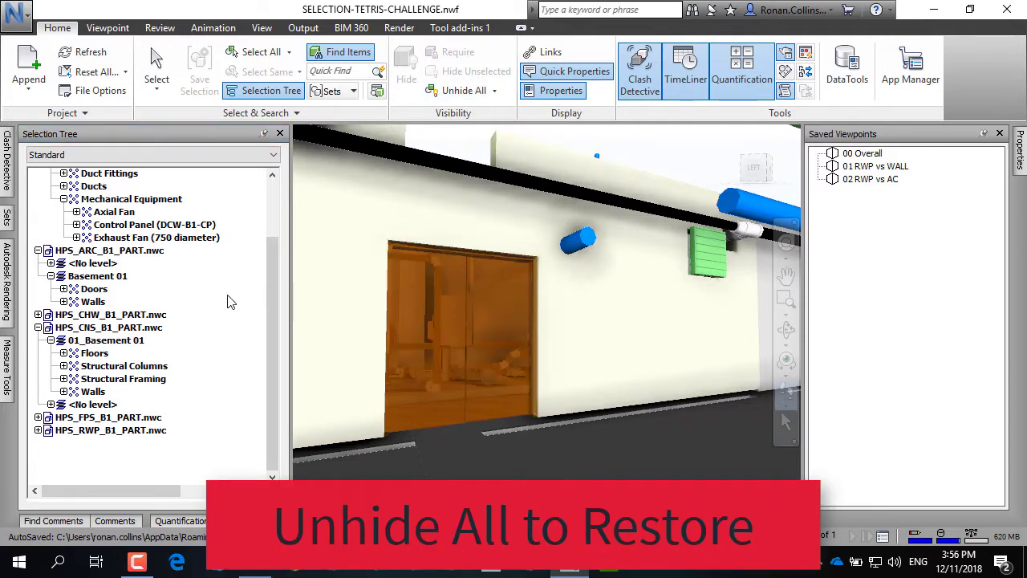
# Pick the FD2 door in the viewport, hide it, then restore all hidden items.
pyautogui.click(156, 68)
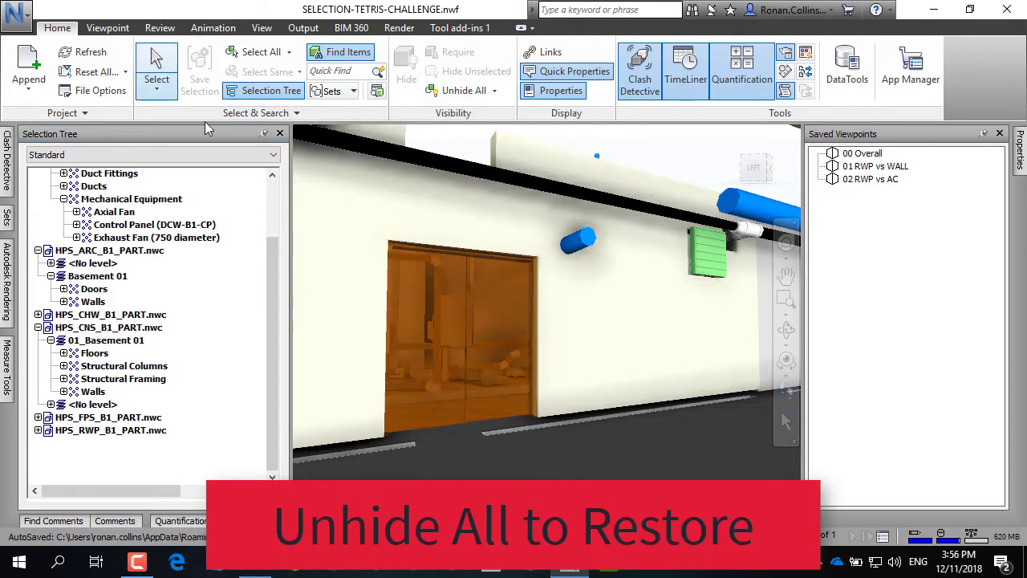
pyautogui.click(488, 367)
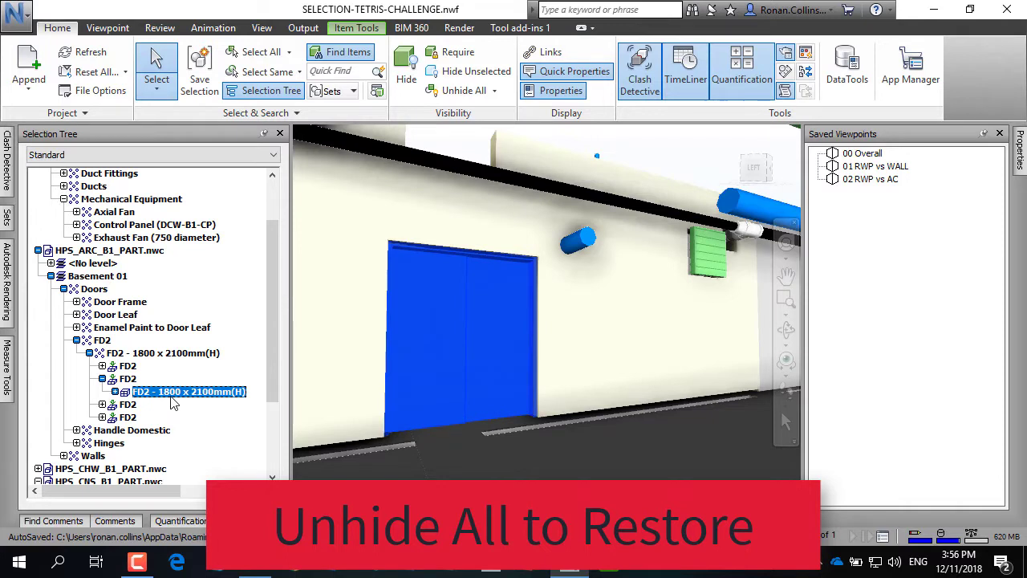
pyautogui.click(411, 65)
pyautogui.press('Escape')
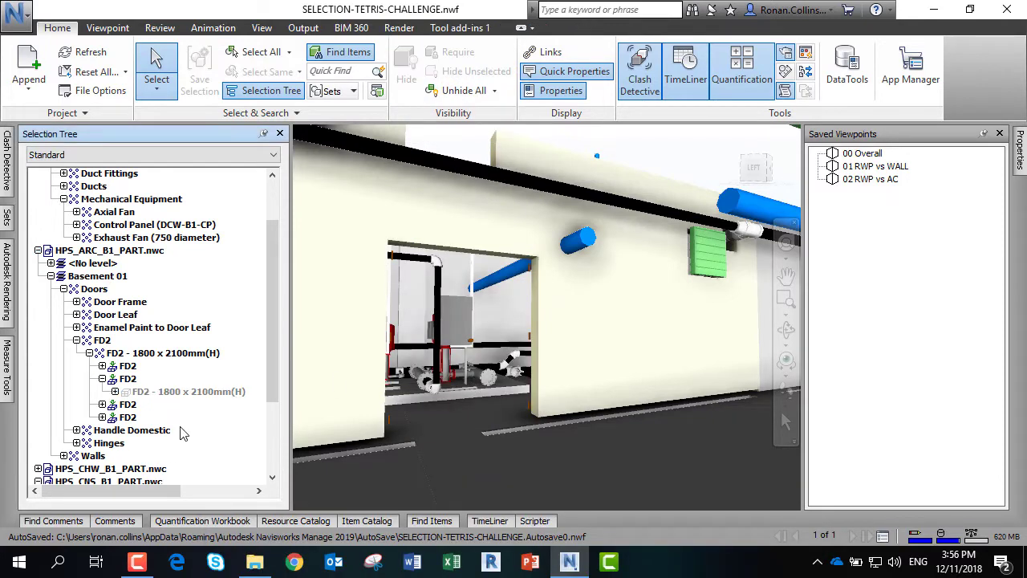
pyautogui.click(463, 90)
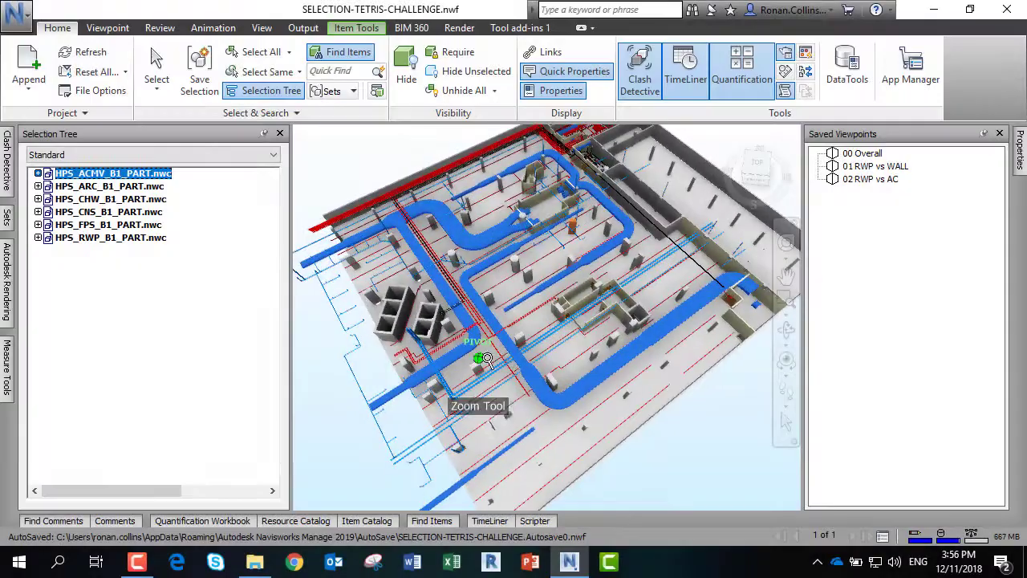
# Hide everything except the HPS_ACMV_B1_PART.nwc model and orbit around its ductwork.
pyautogui.keyDown('shift'); pyautogui.moveTo(481, 352); pyautogui.dragTo(480, 330, button='middle'); pyautogui.keyUp('shift')
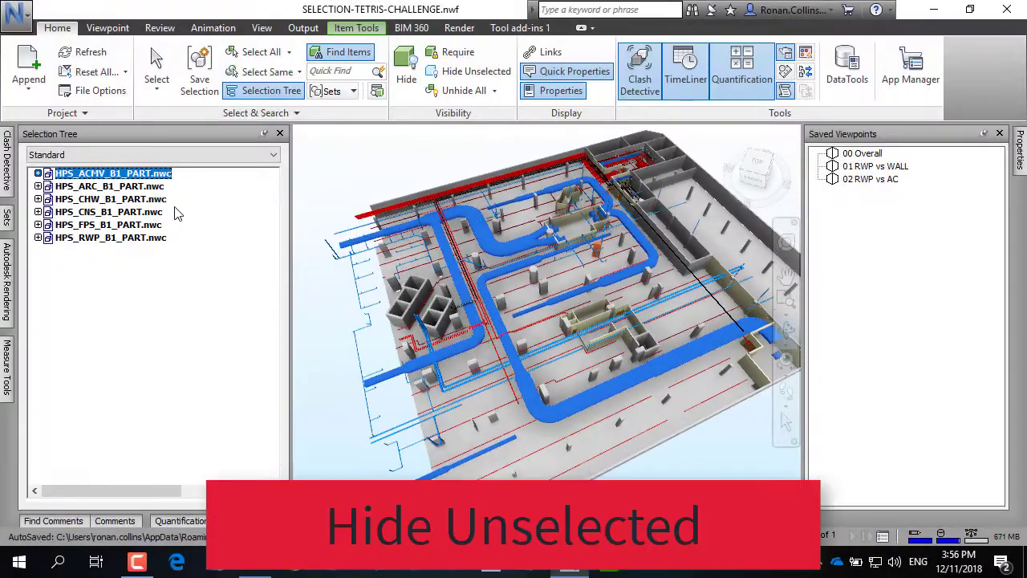
pyautogui.click(475, 77)
pyautogui.press('Escape')
pyautogui.keyDown('shift'); pyautogui.moveTo(374, 264); pyautogui.dragTo(532, 245, button='middle'); pyautogui.keyUp('shift')
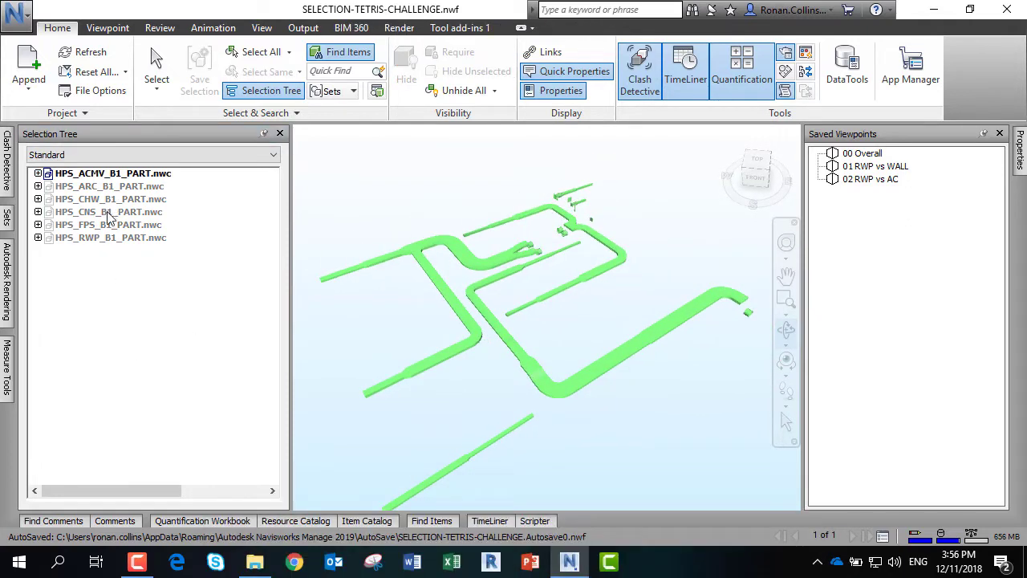
# Unhide HPS_CHW_B1_PART.nwc and inspect the ducts and chilled-water pipework together.
pyautogui.click(105, 201)
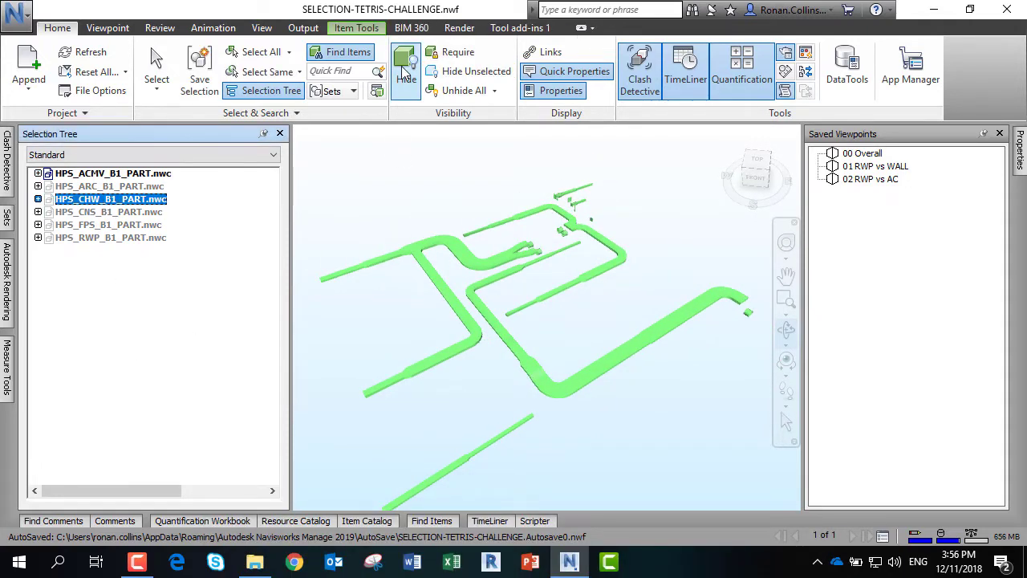
pyautogui.click(405, 72)
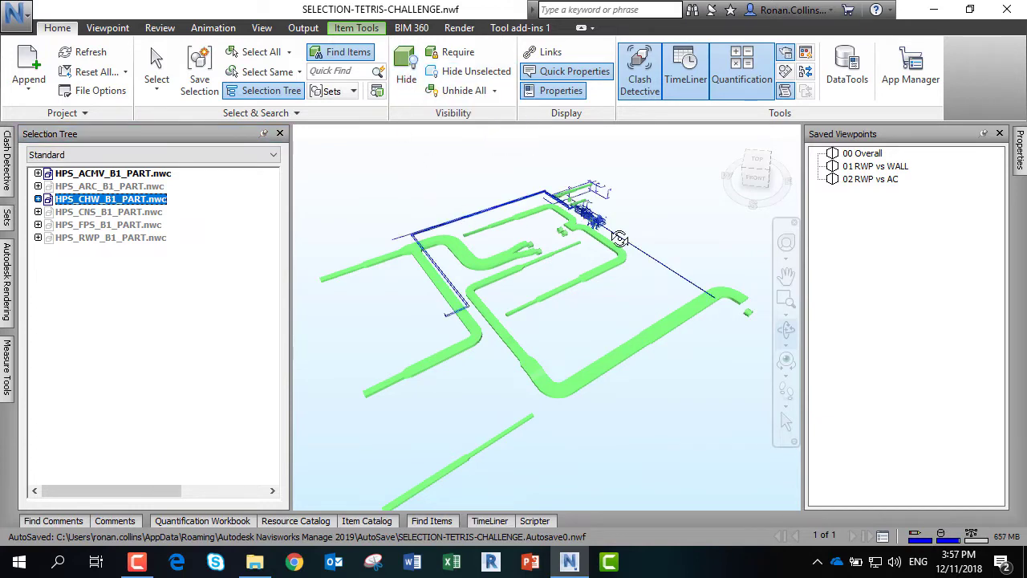
pyautogui.press('Escape')
pyautogui.moveTo(545, 241); pyautogui.dragTo(433, 333)
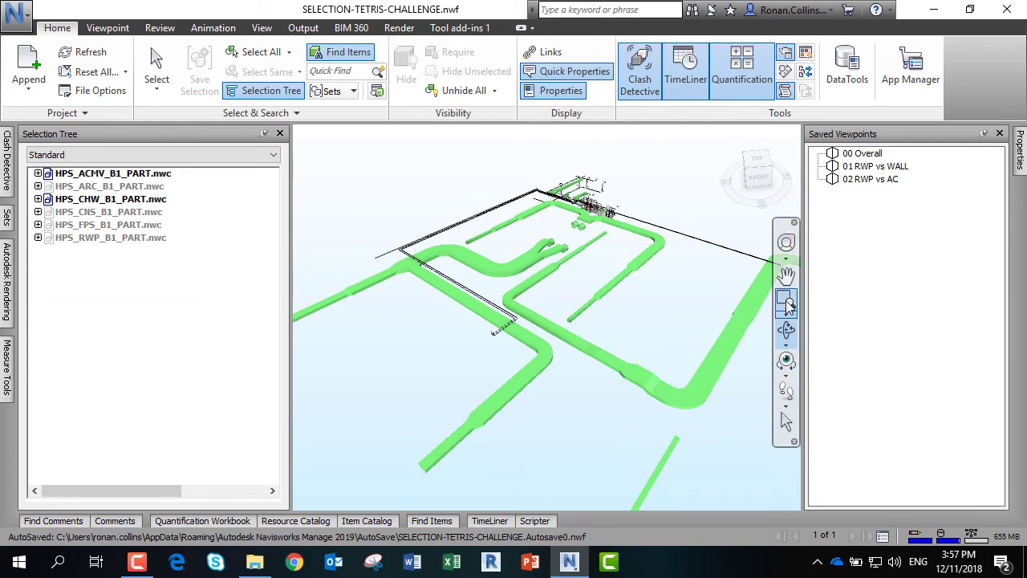
pyautogui.moveTo(560, 210); pyautogui.dragTo(561, 211)
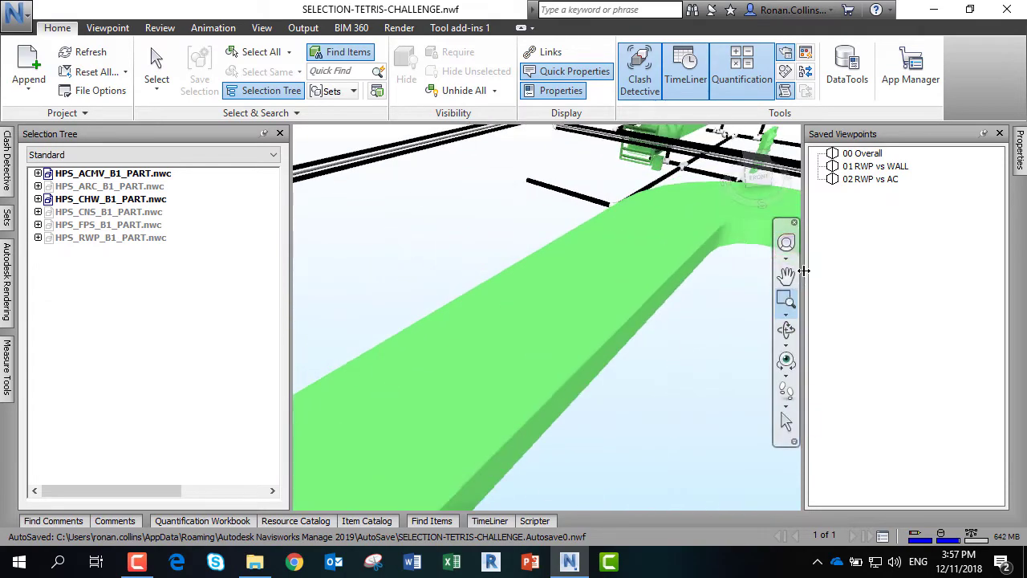
pyautogui.click(787, 330)
pyautogui.moveTo(706, 232); pyautogui.dragTo(305, 481)
pyautogui.moveTo(407, 230); pyautogui.dragTo(489, 255, button='middle')
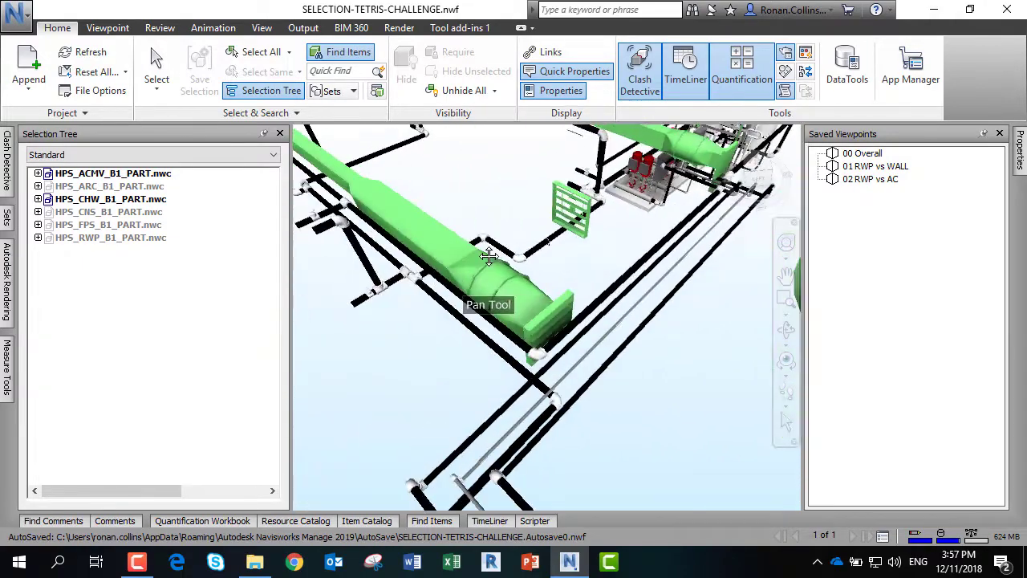